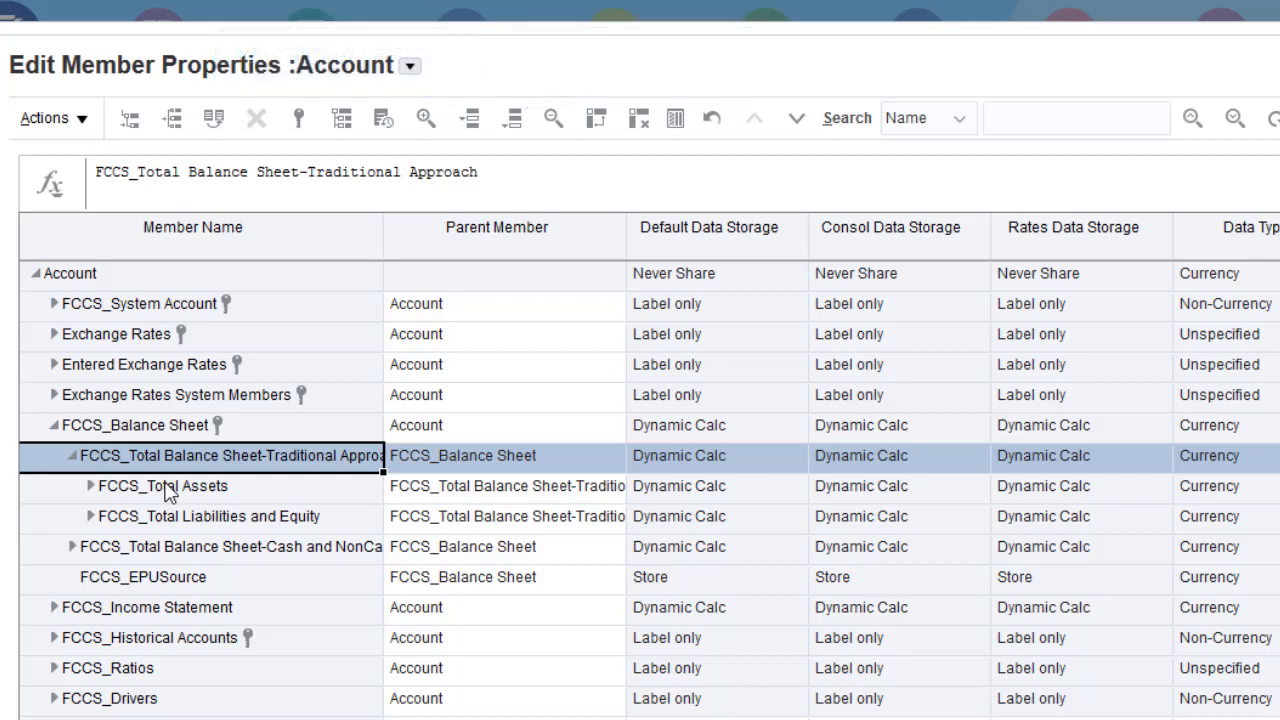
- Expand all levels beneath FCCS_Total Assets and freeze the Member Name column of the grid
click(168, 490)
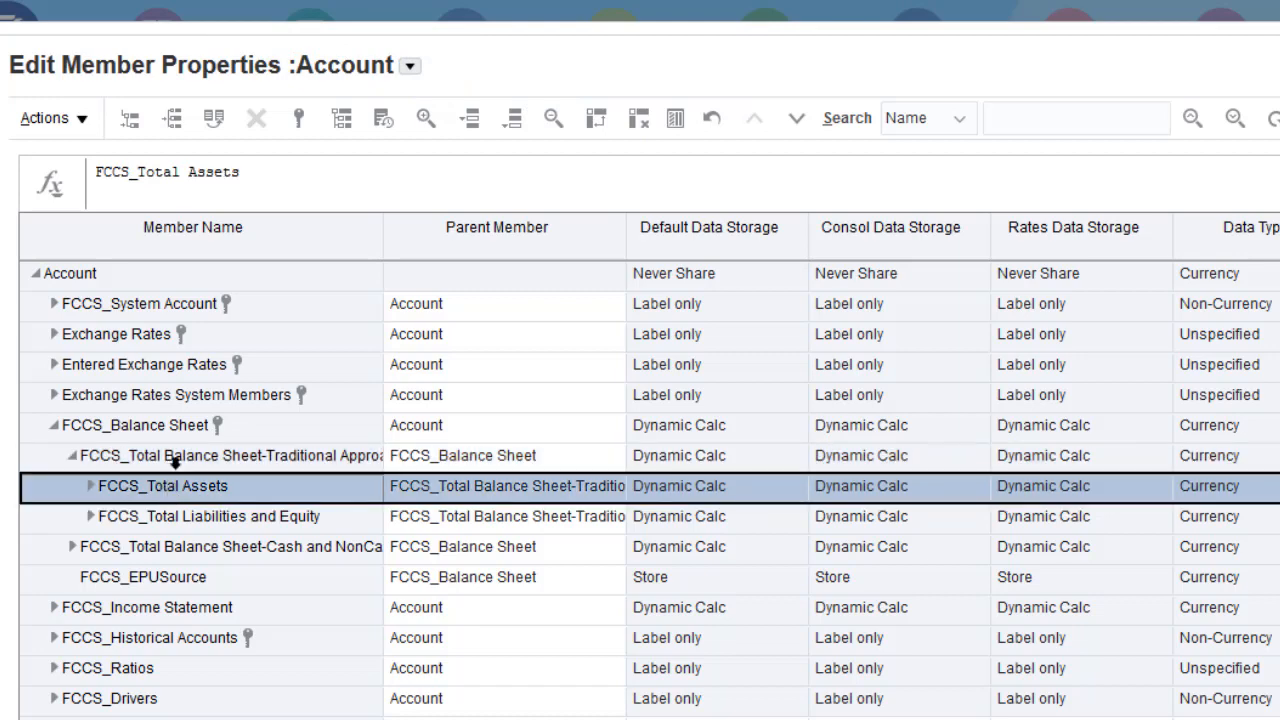
click(471, 124)
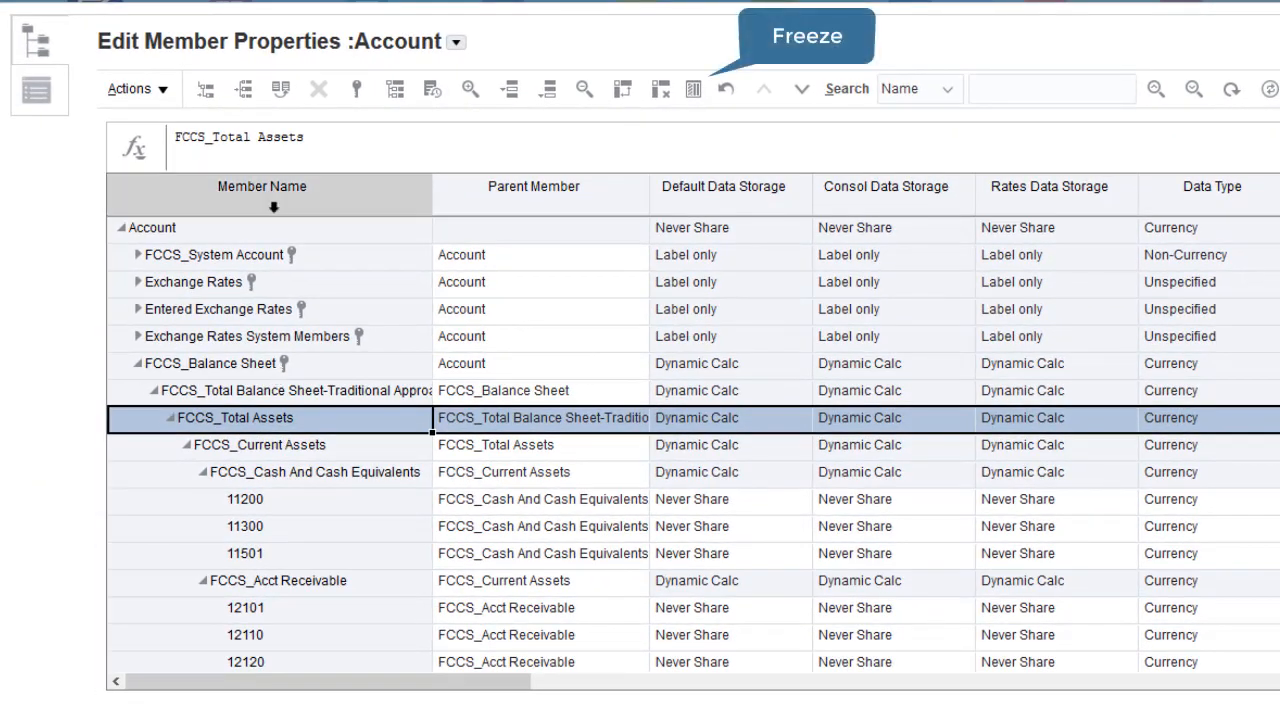
click(272, 187)
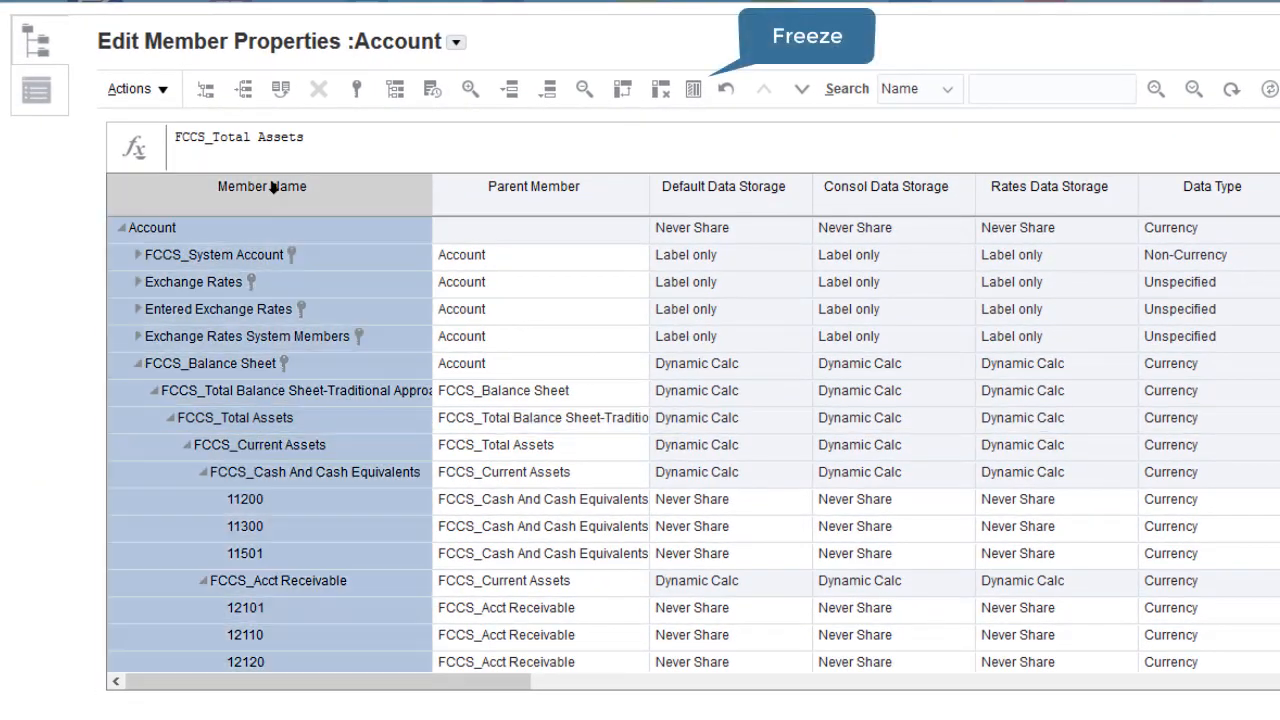
click(697, 93)
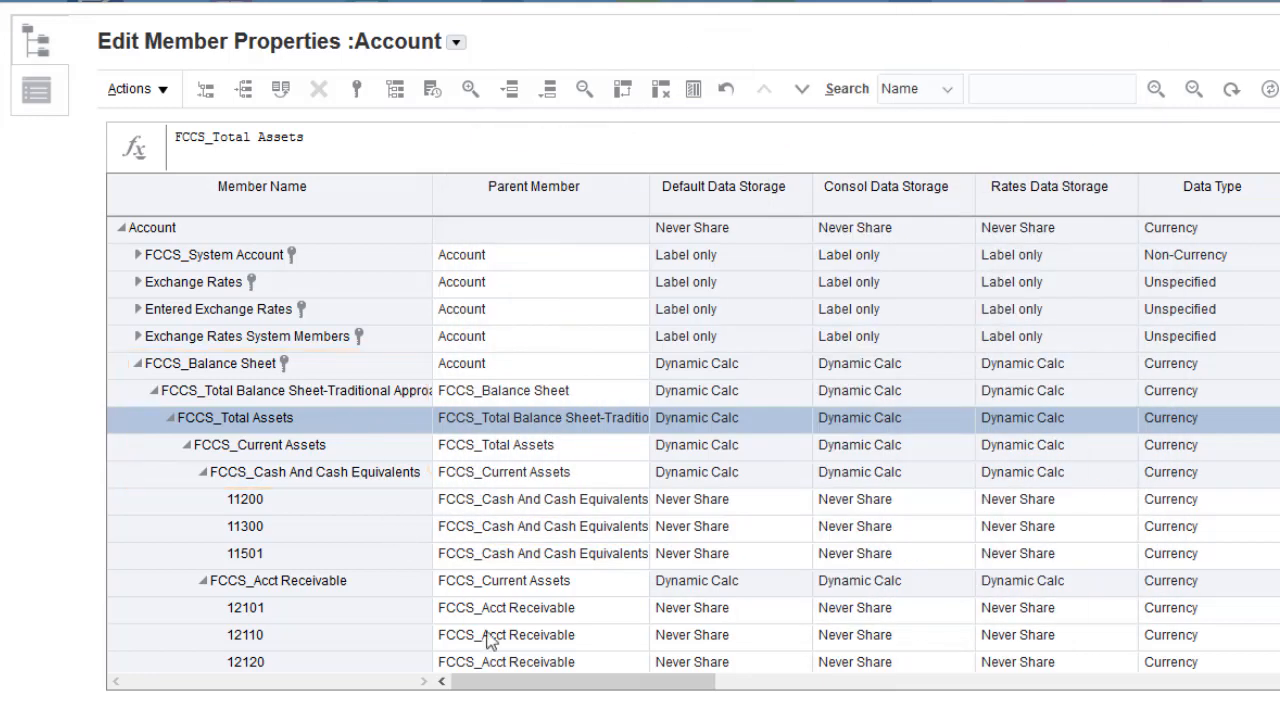
- Change the default alias of account 11200 to Cash On Hand
drag(510, 681, 1031, 712)
click(529, 502)
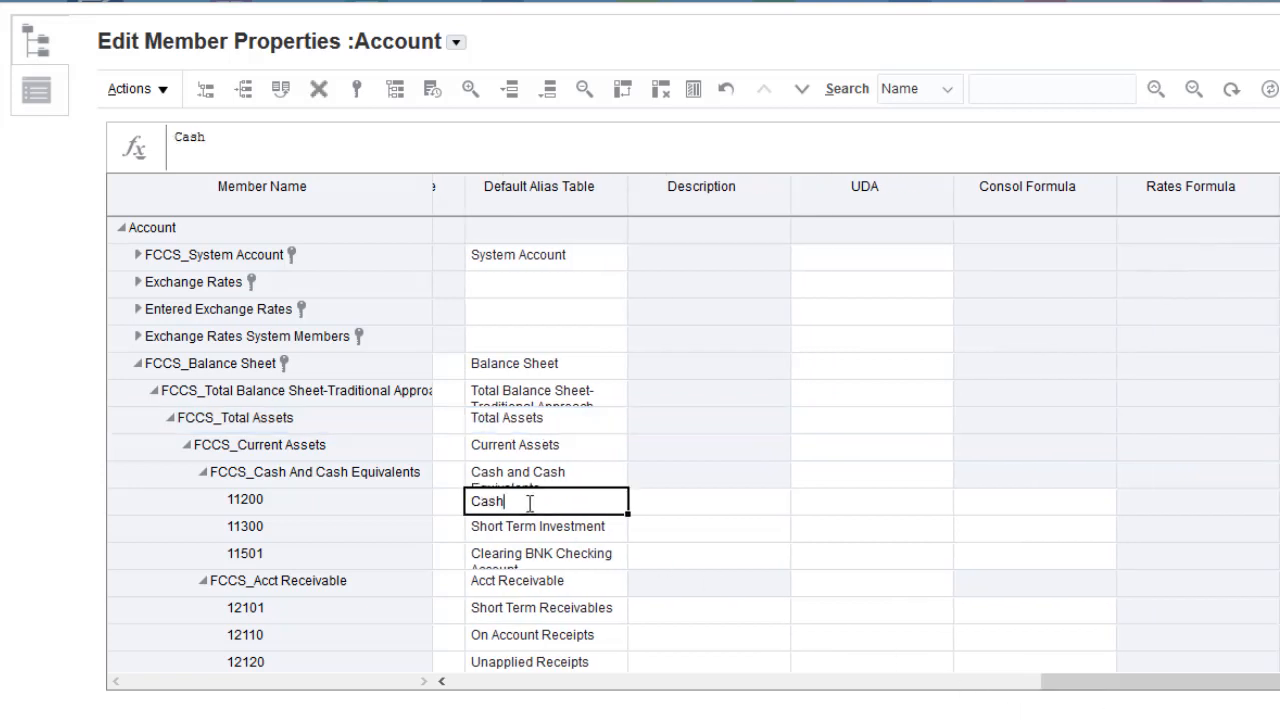
text(On Hand)
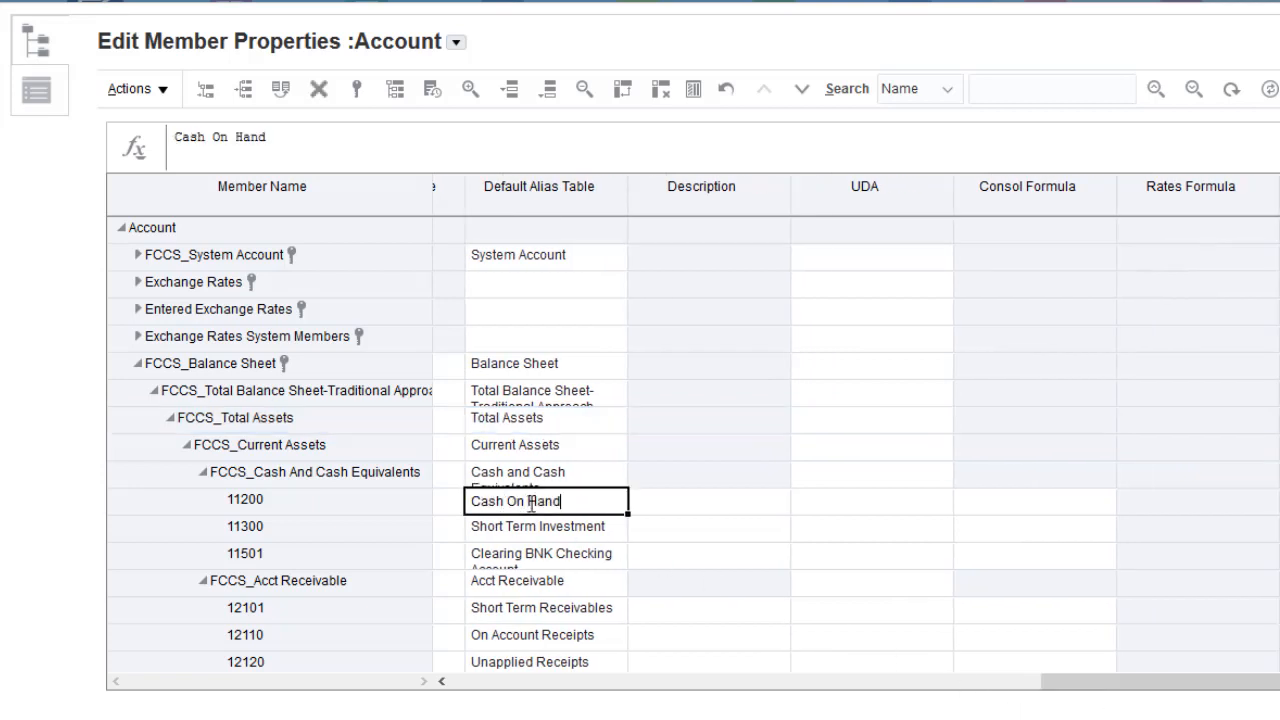
key(Return)
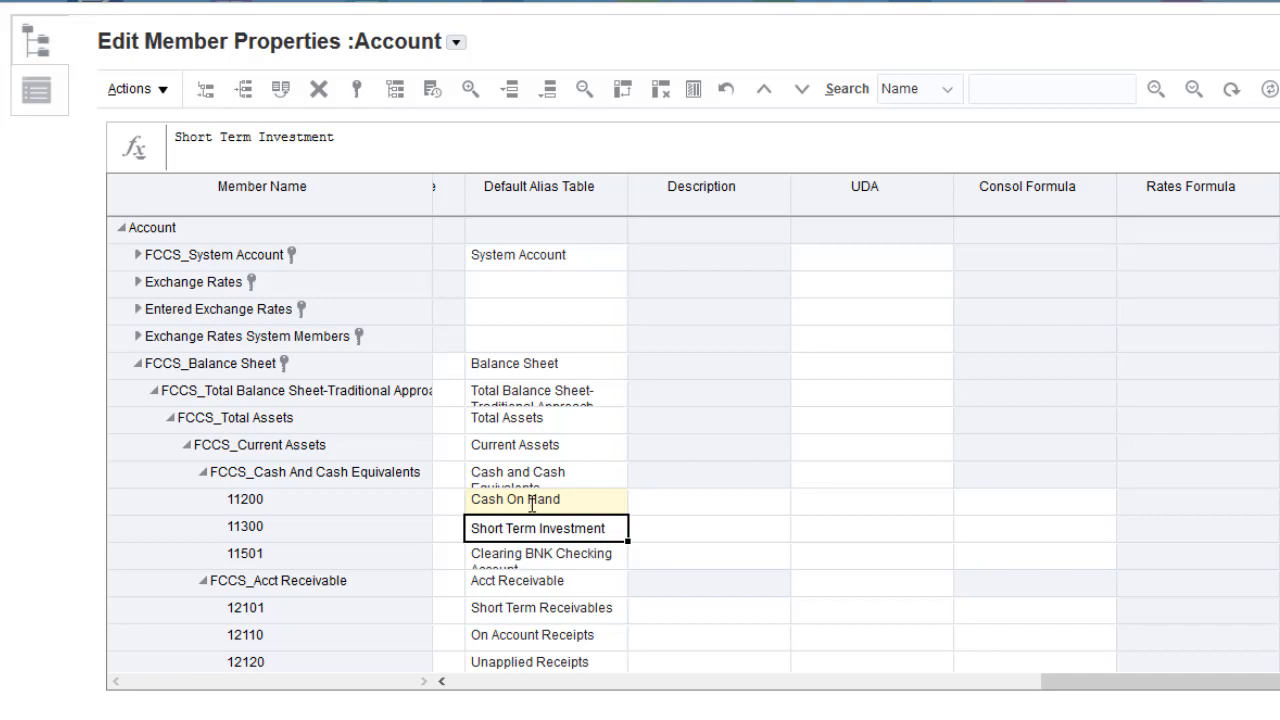
- Add one child member under FCCS_Cash And Cash Equivalents and name it 11250
click(371, 497)
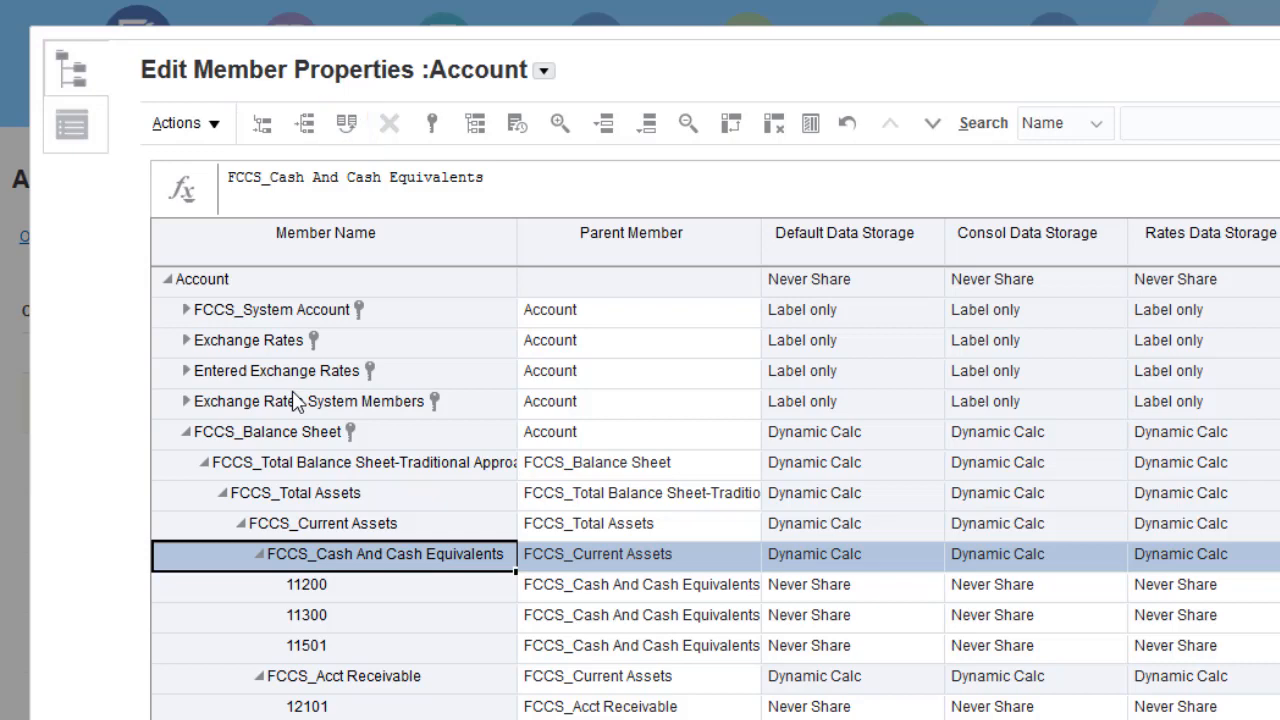
click(263, 125)
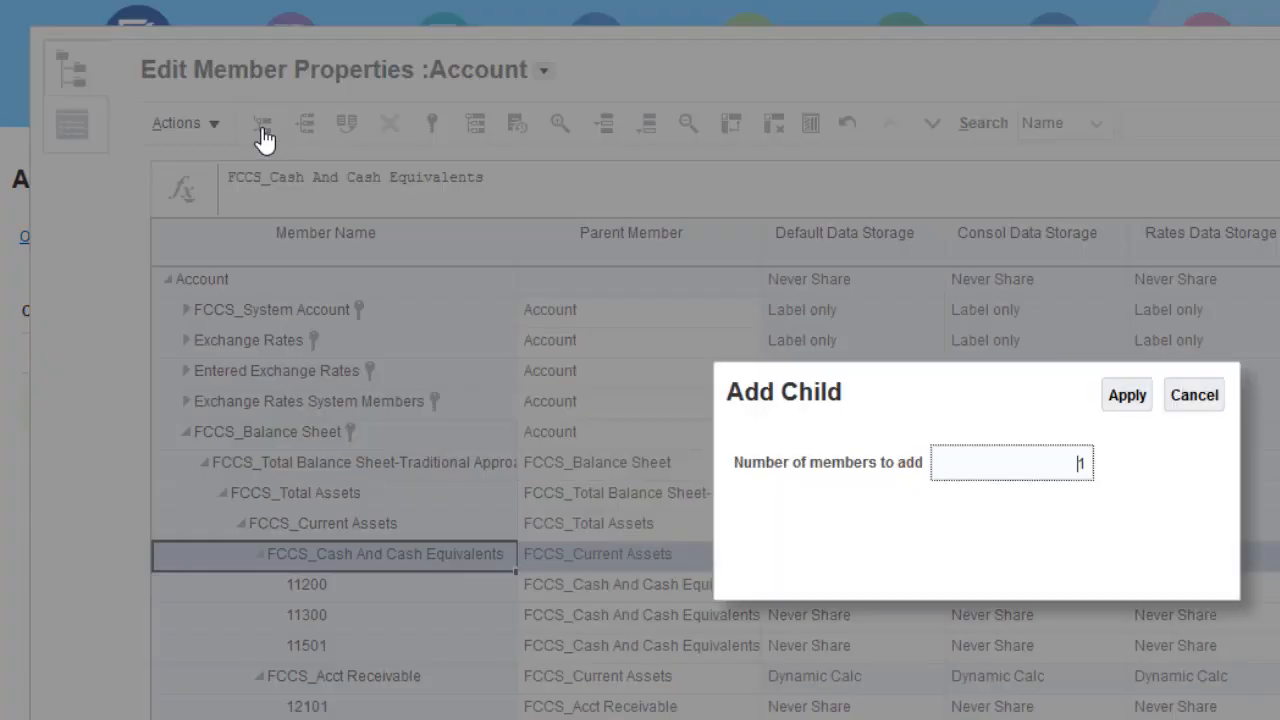
click(1134, 402)
text(1)
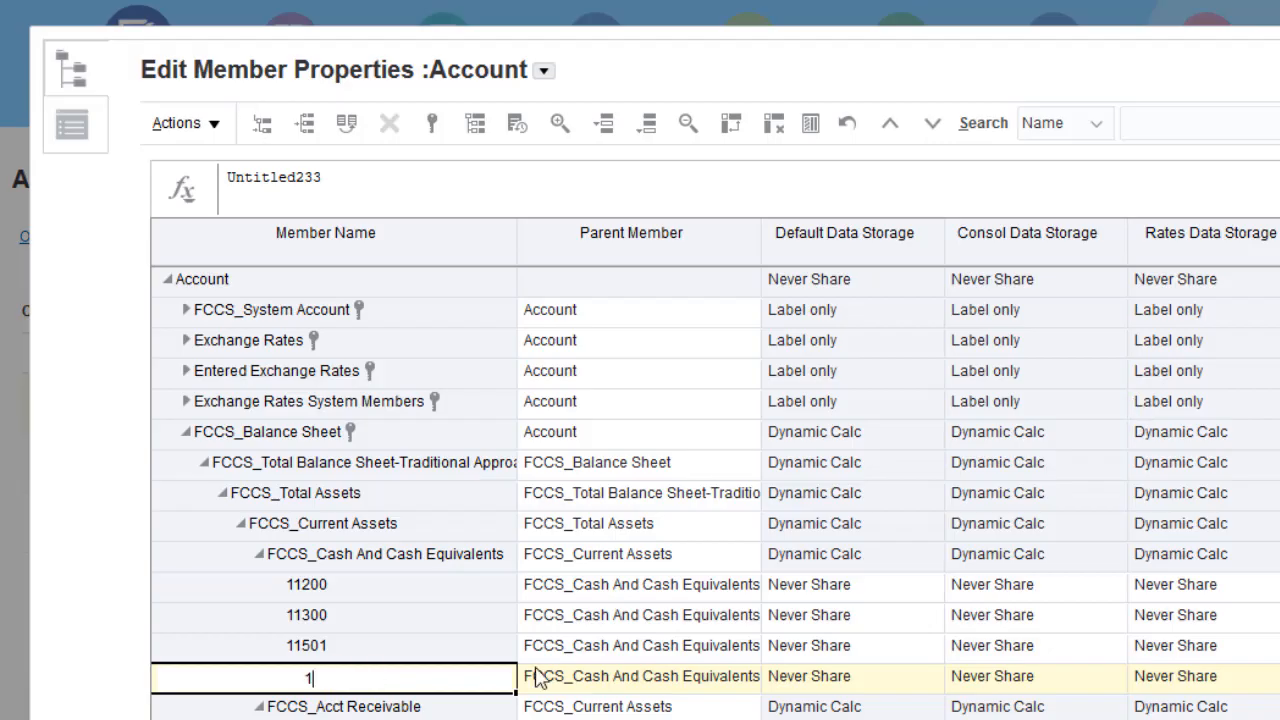
text(12)
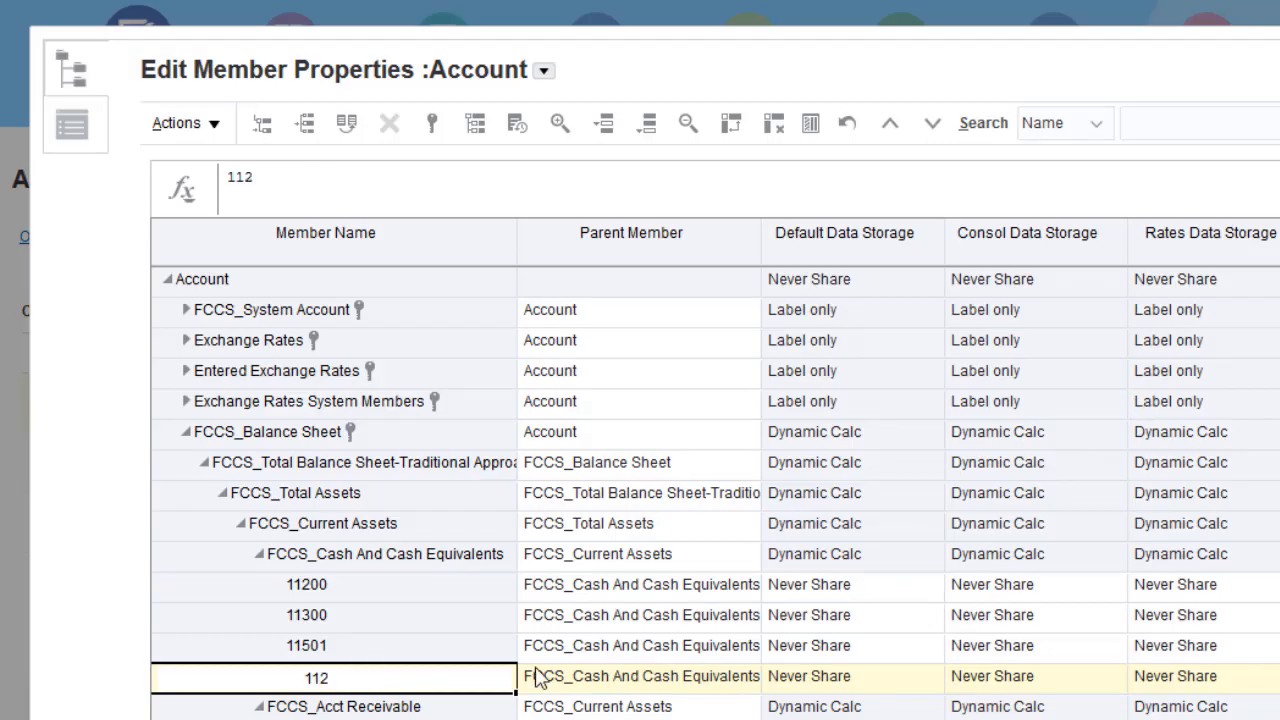
text(50)
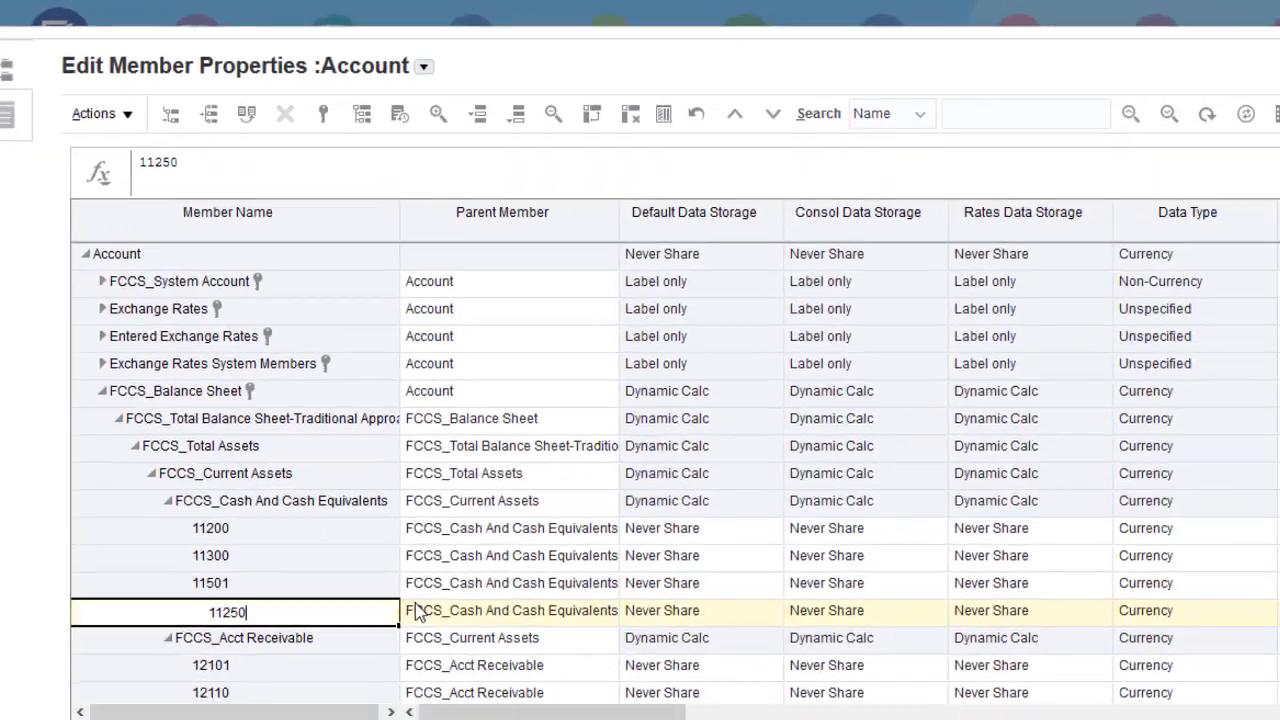
- Set account 11250's account type to Asset and its time balance to Flow
drag(515, 719, 635, 719)
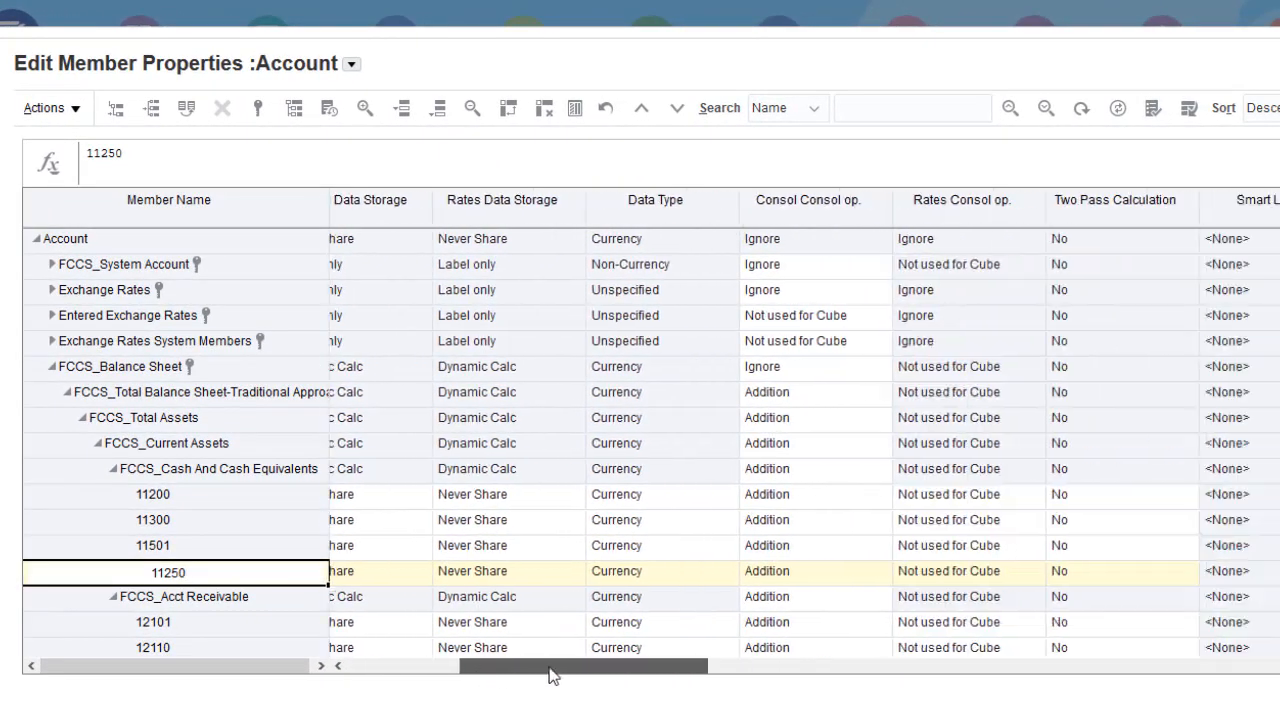
drag(550, 675, 798, 662)
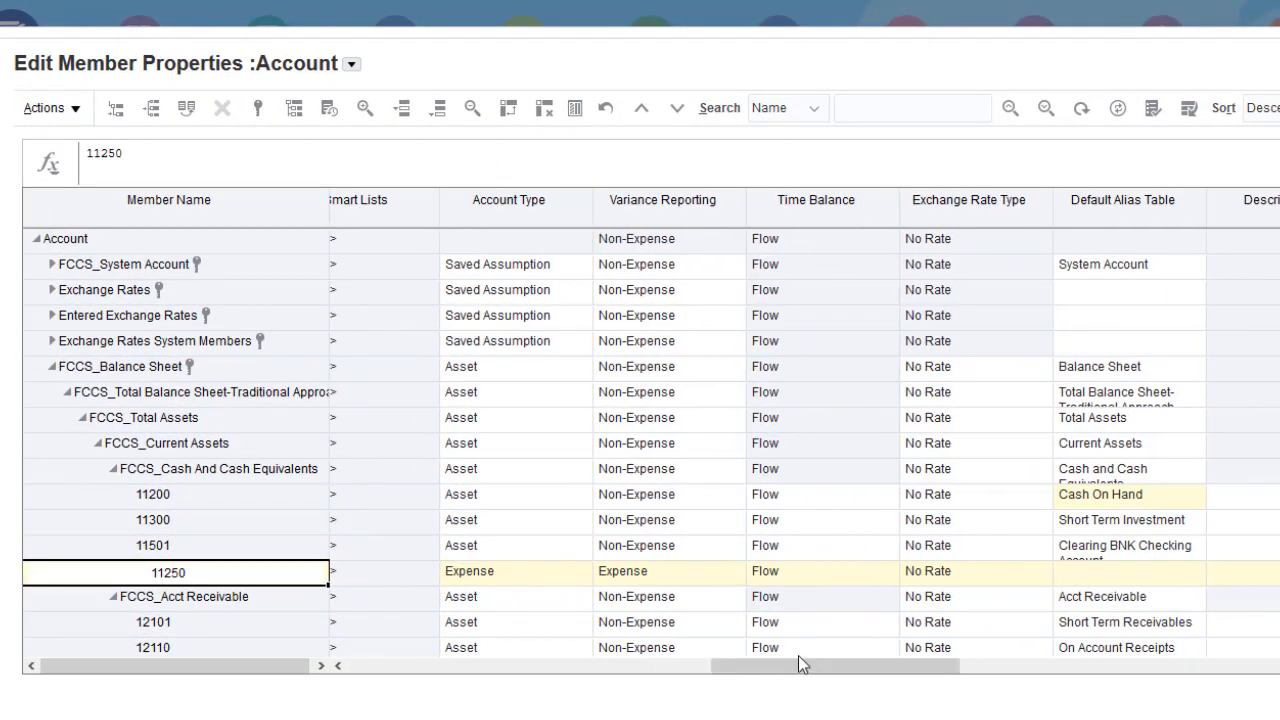
click(551, 574)
click(579, 573)
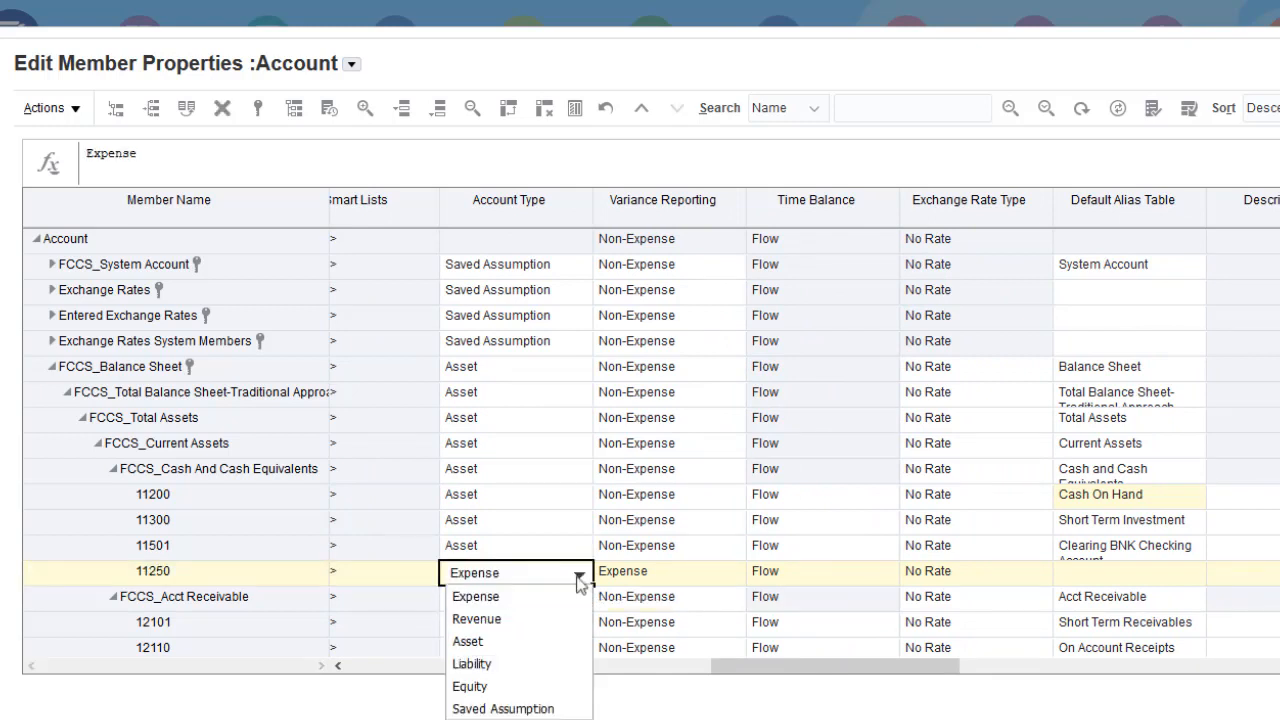
click(555, 645)
click(828, 577)
click(885, 575)
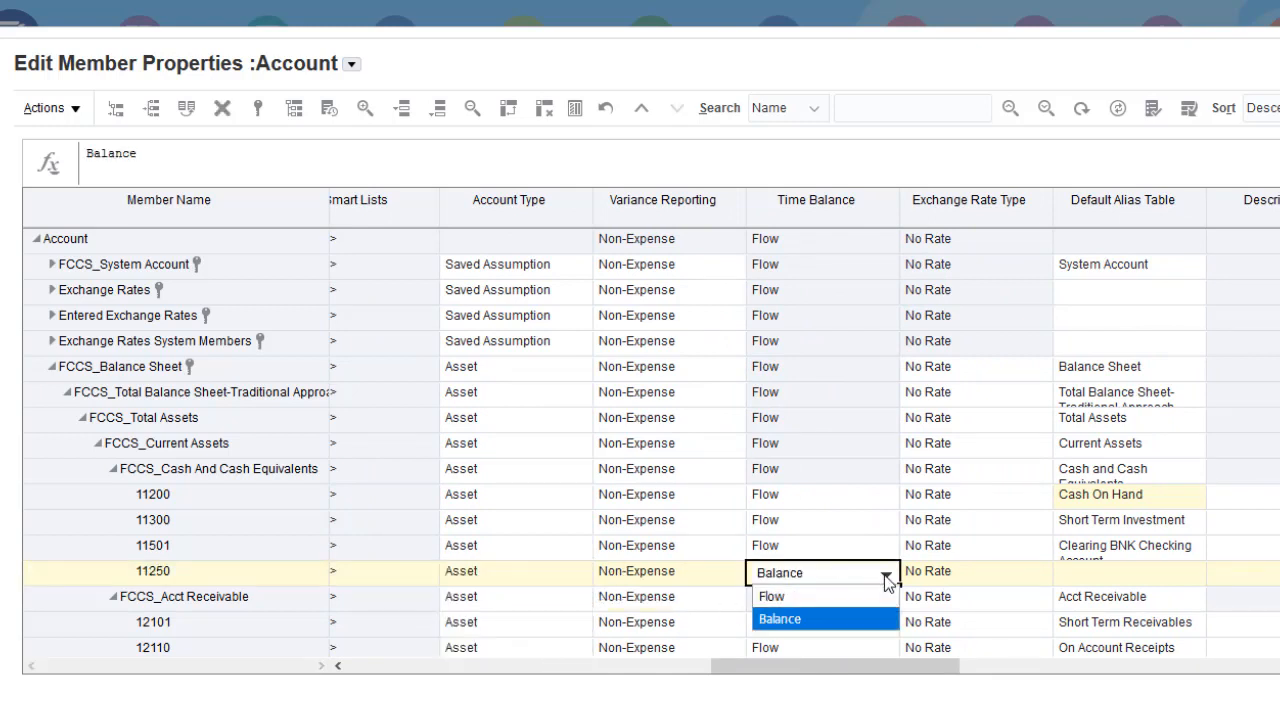
click(852, 599)
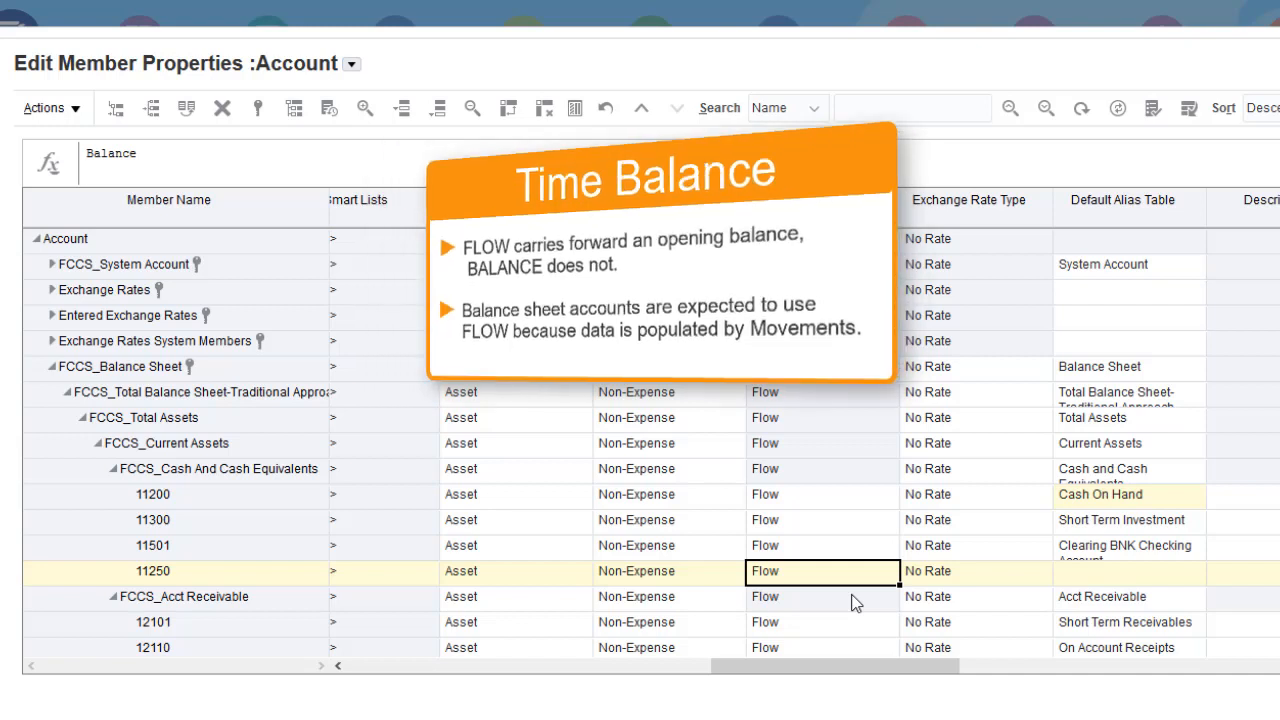
- Enter Foreign Currency as the default alias of account 11250
click(1110, 578)
text(Foreign Currency)
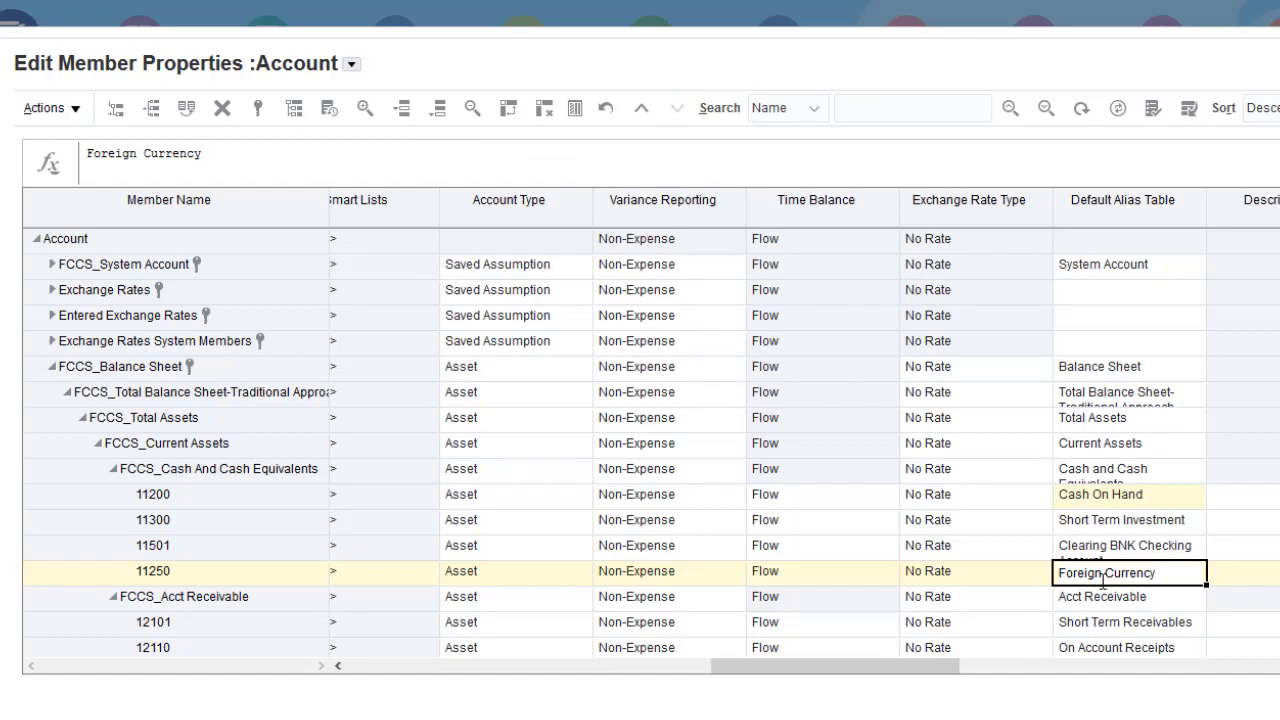
key(Return)
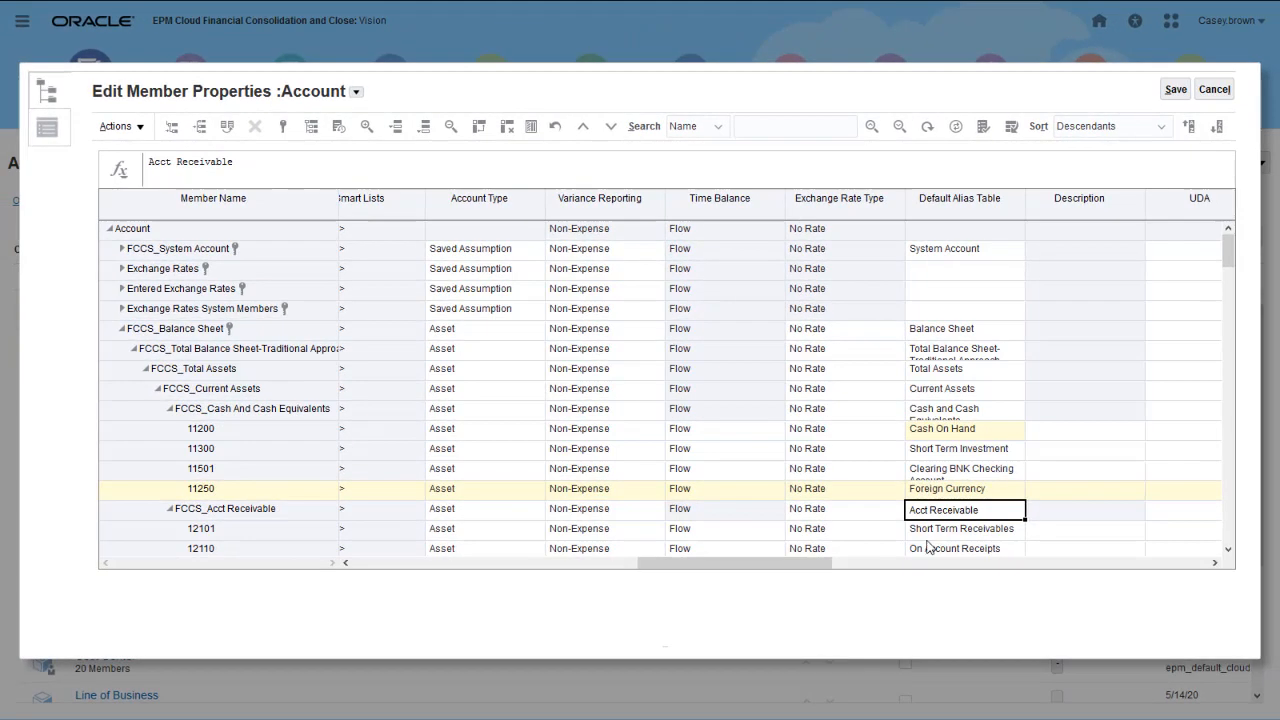
- Save the account changes and move member 11250 up to directly below 11200
click(1174, 92)
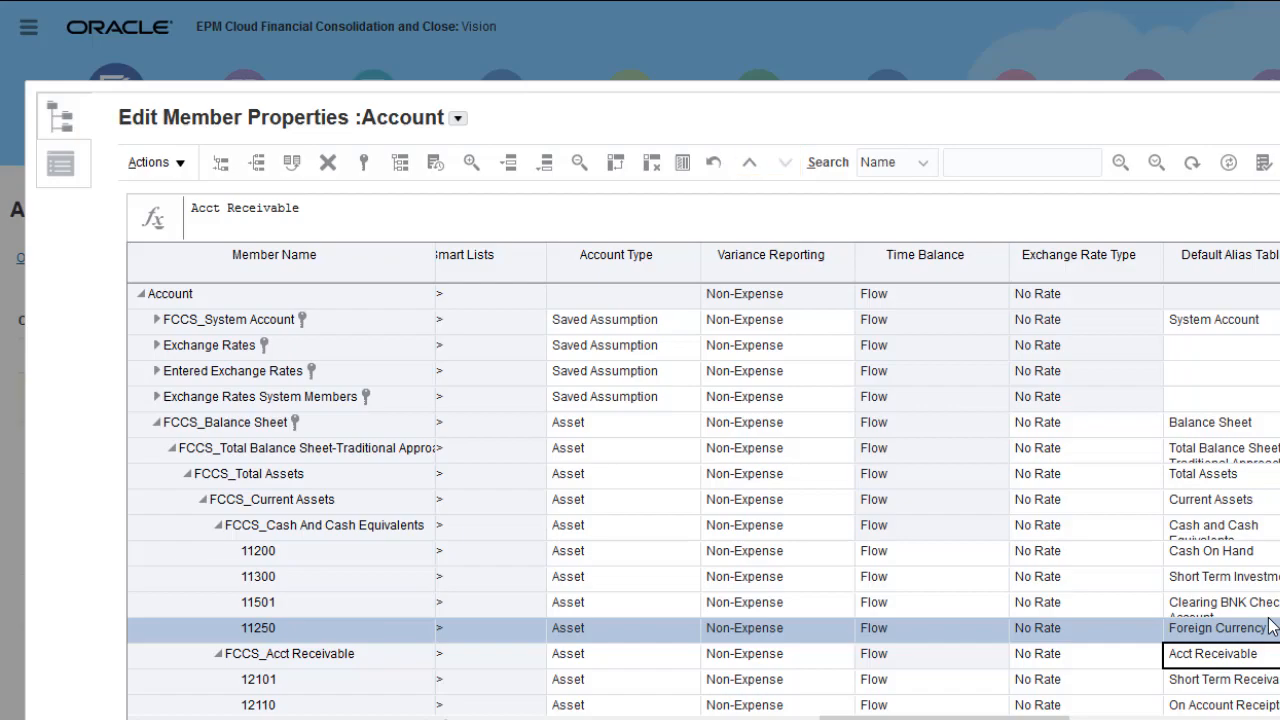
click(757, 173)
click(757, 173)
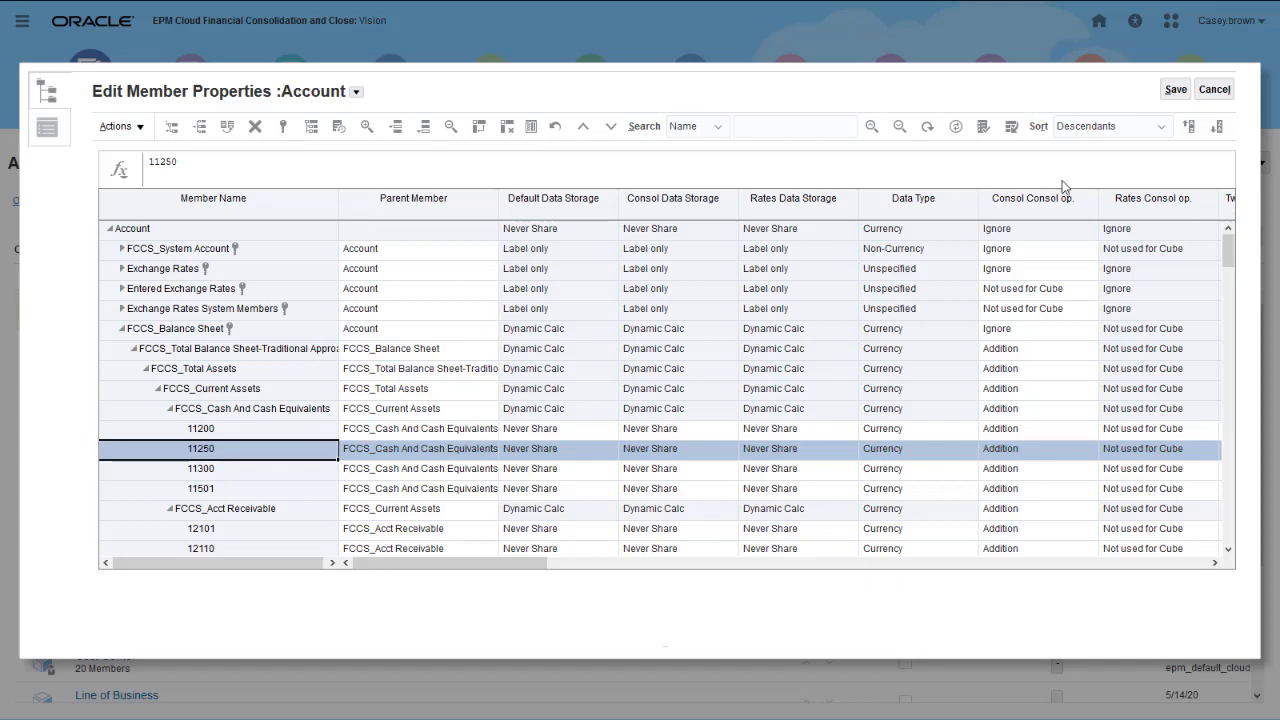
- Switch the member properties grid to the Entity dimension and expand all levels of NA under FCCS_Total Geography
click(356, 93)
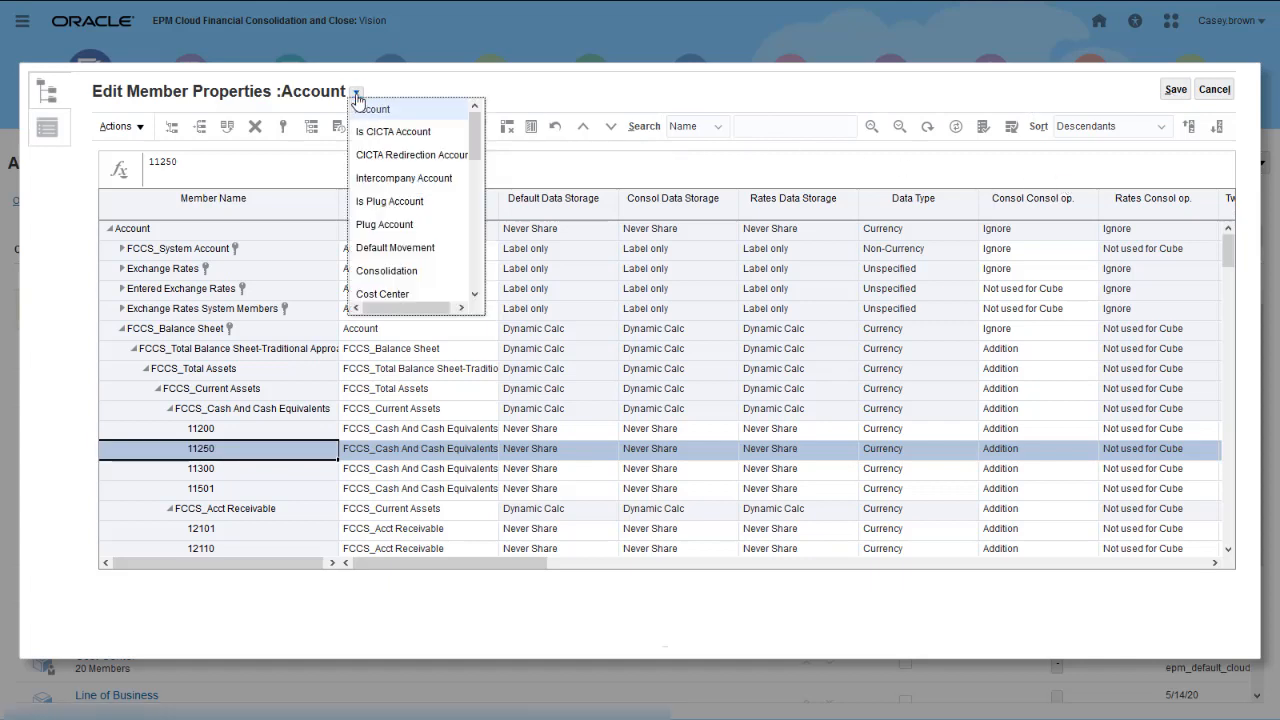
scroll(463, 183, down, 3)
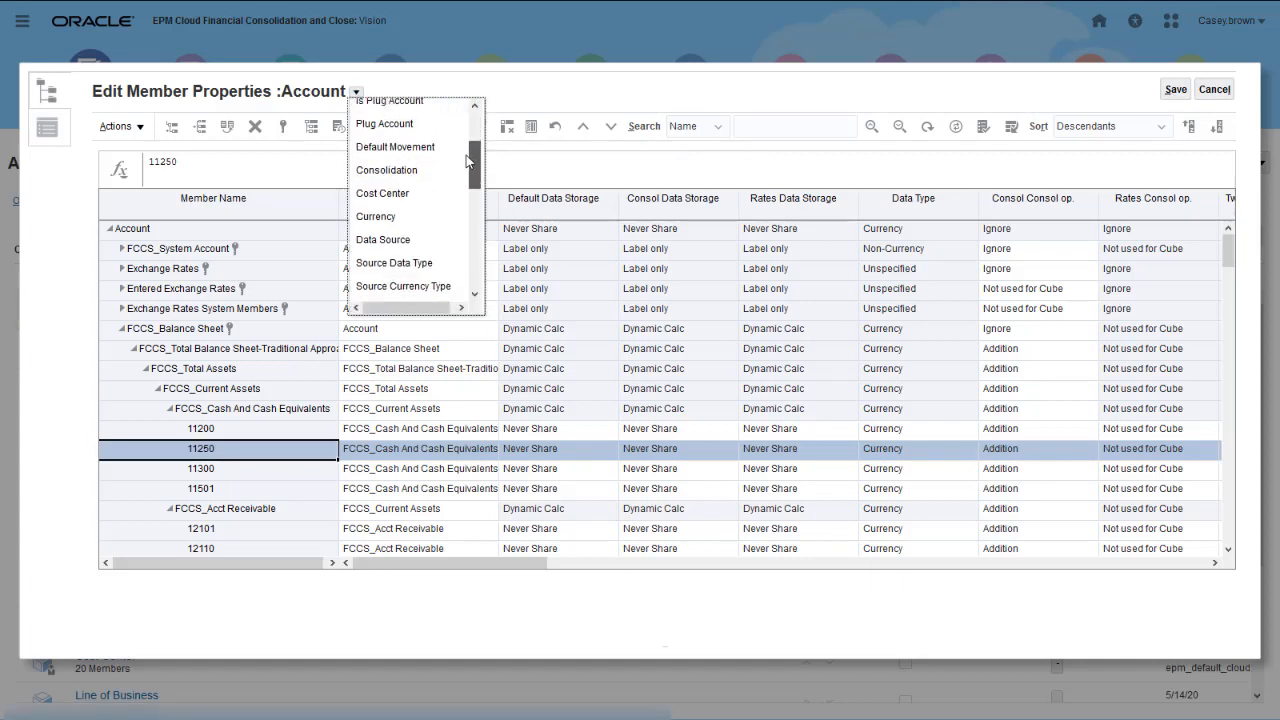
click(421, 211)
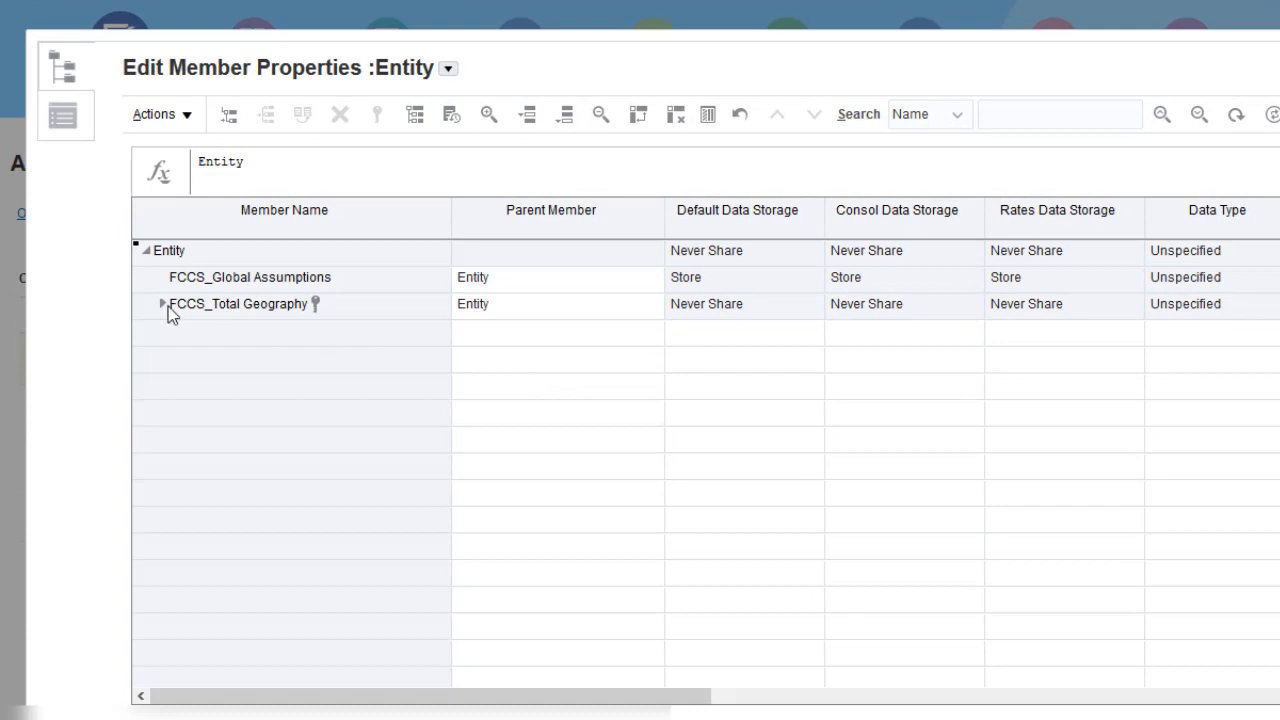
click(163, 304)
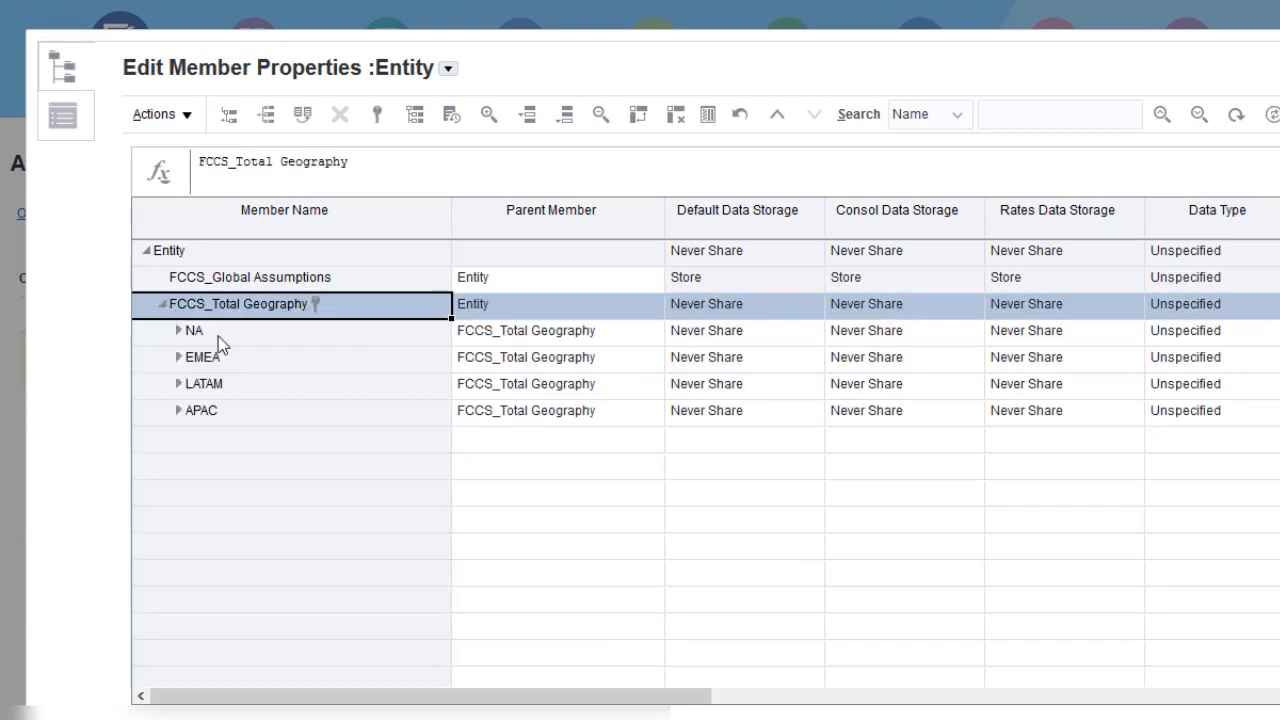
click(219, 338)
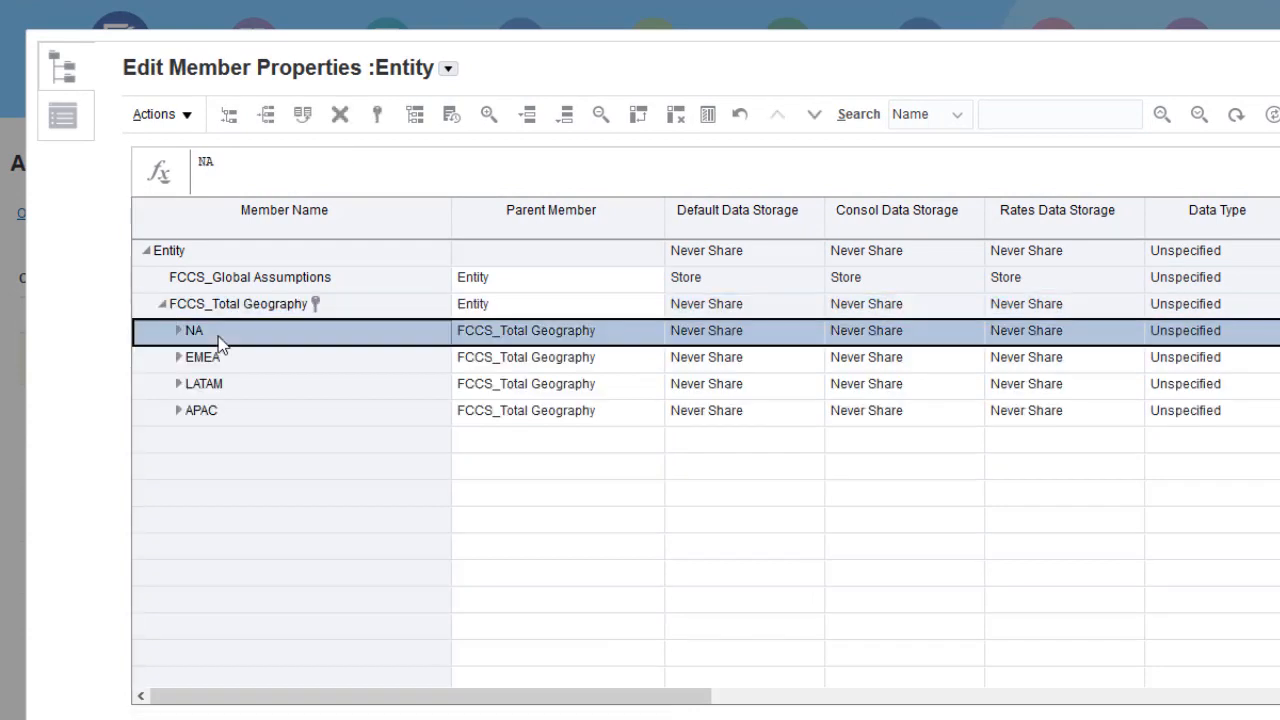
click(530, 118)
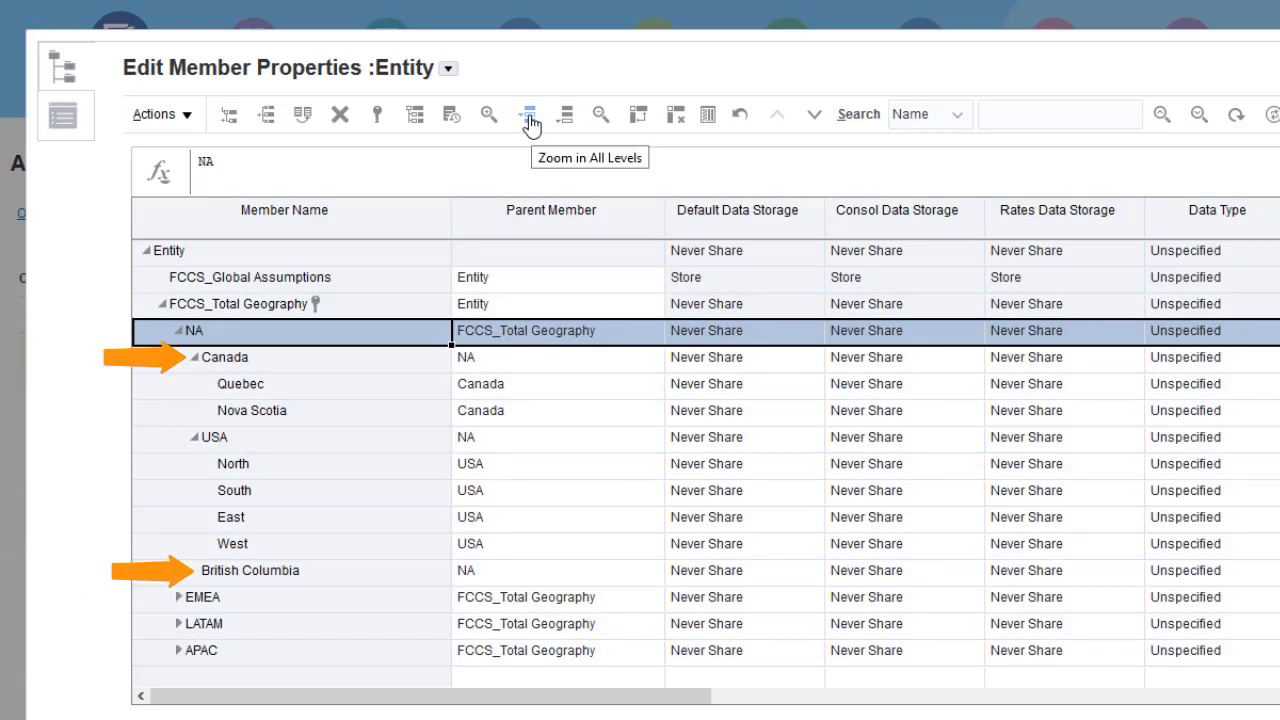
- Change British Columbia's parent member to Canada and close the member properties editor
click(519, 578)
double_click(520, 576)
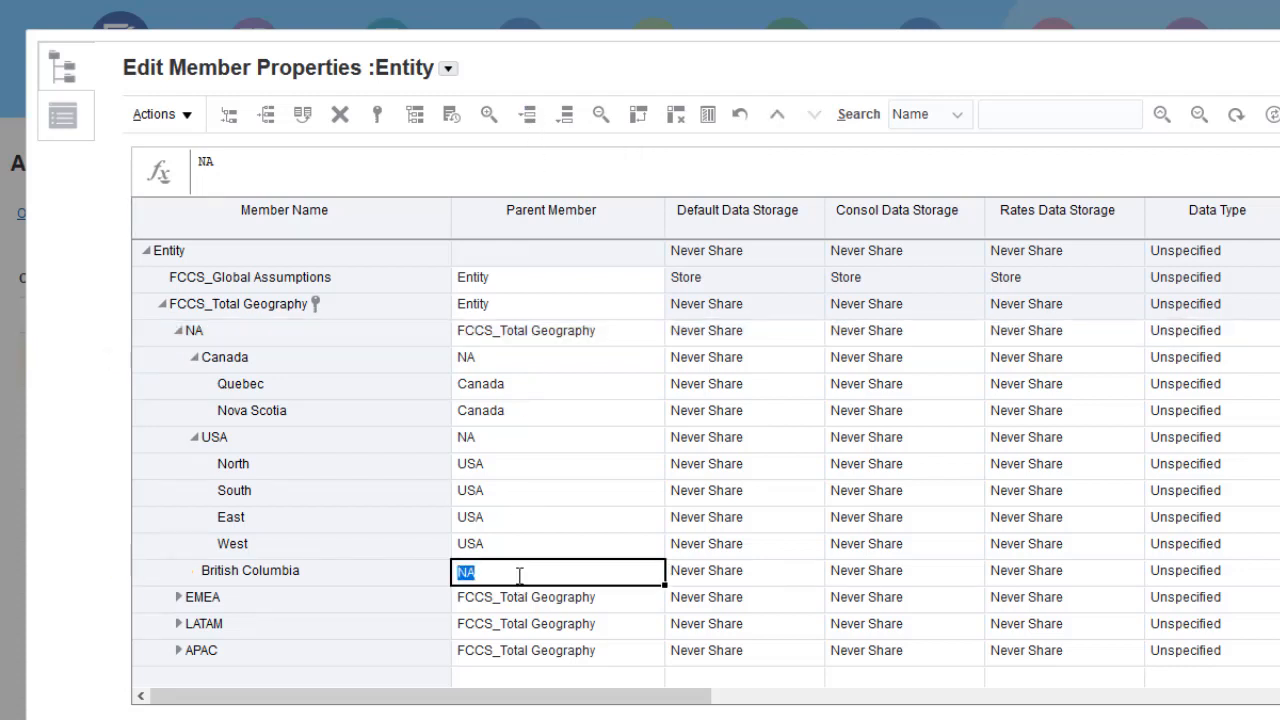
click(488, 576)
double_click(487, 576)
text(Canada)
key(Return)
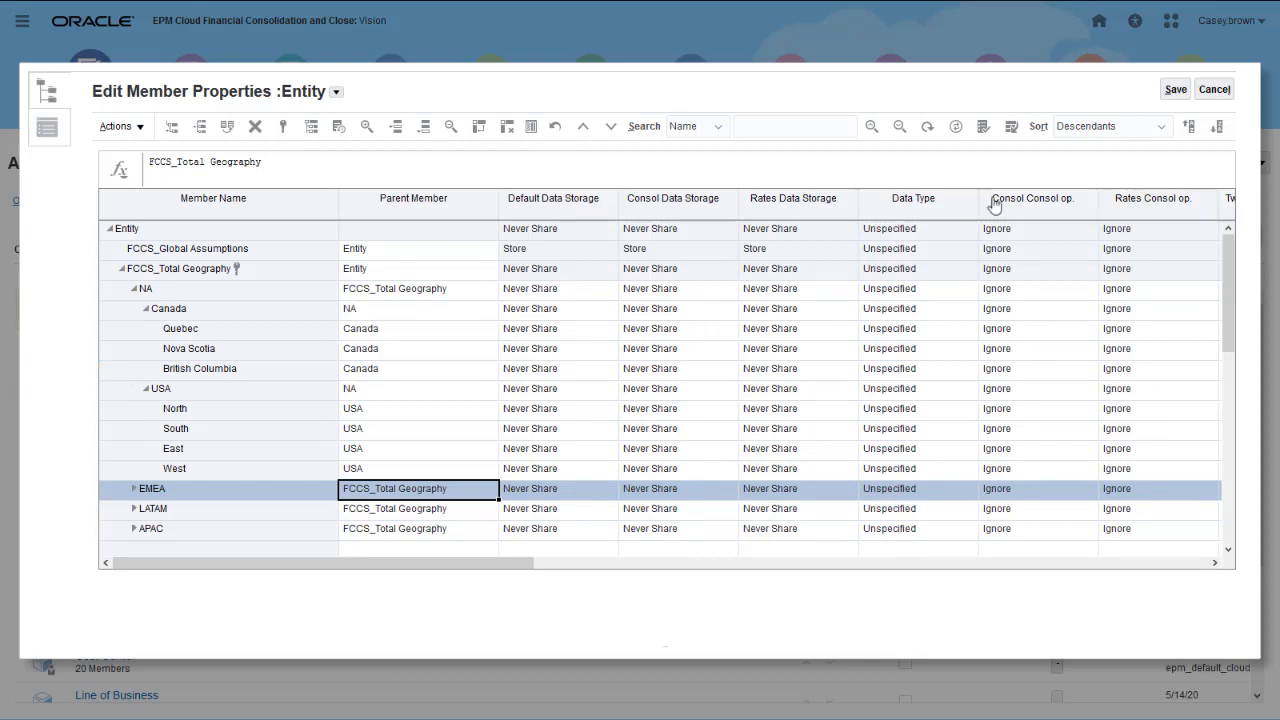
click(1215, 91)
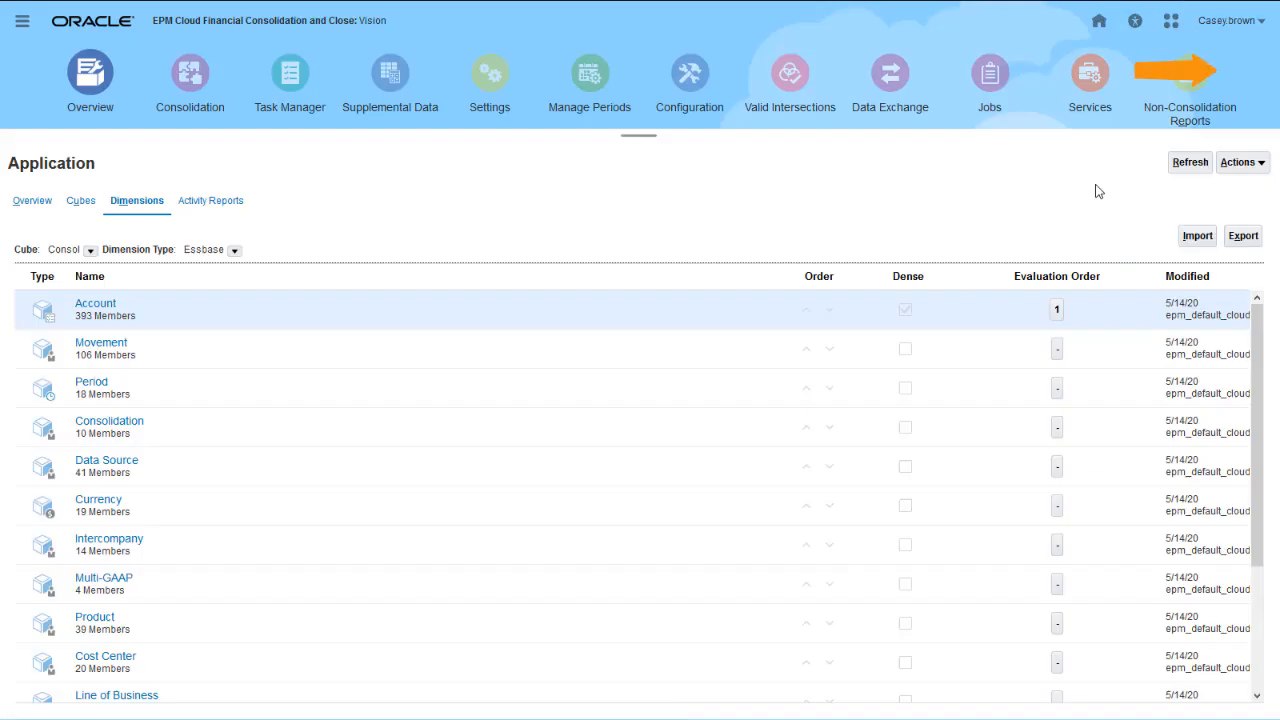
- Run metadata validation for the application and close the validation window
click(1242, 163)
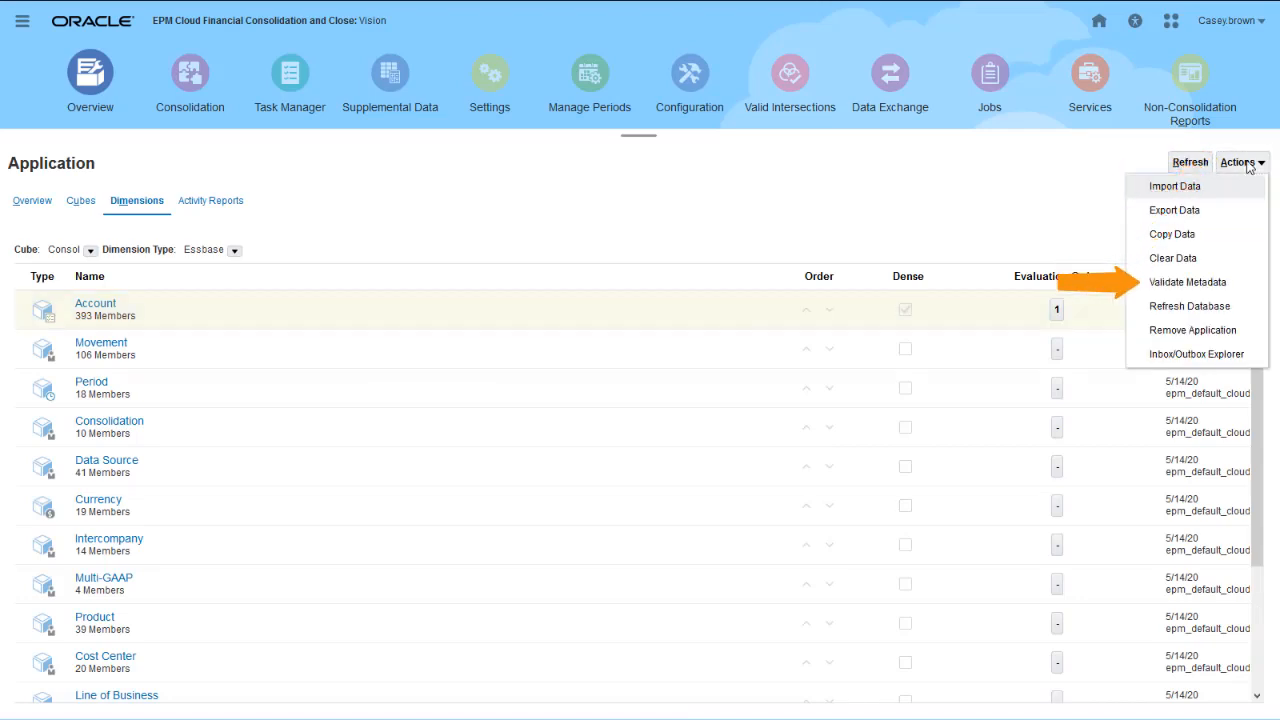
click(1216, 283)
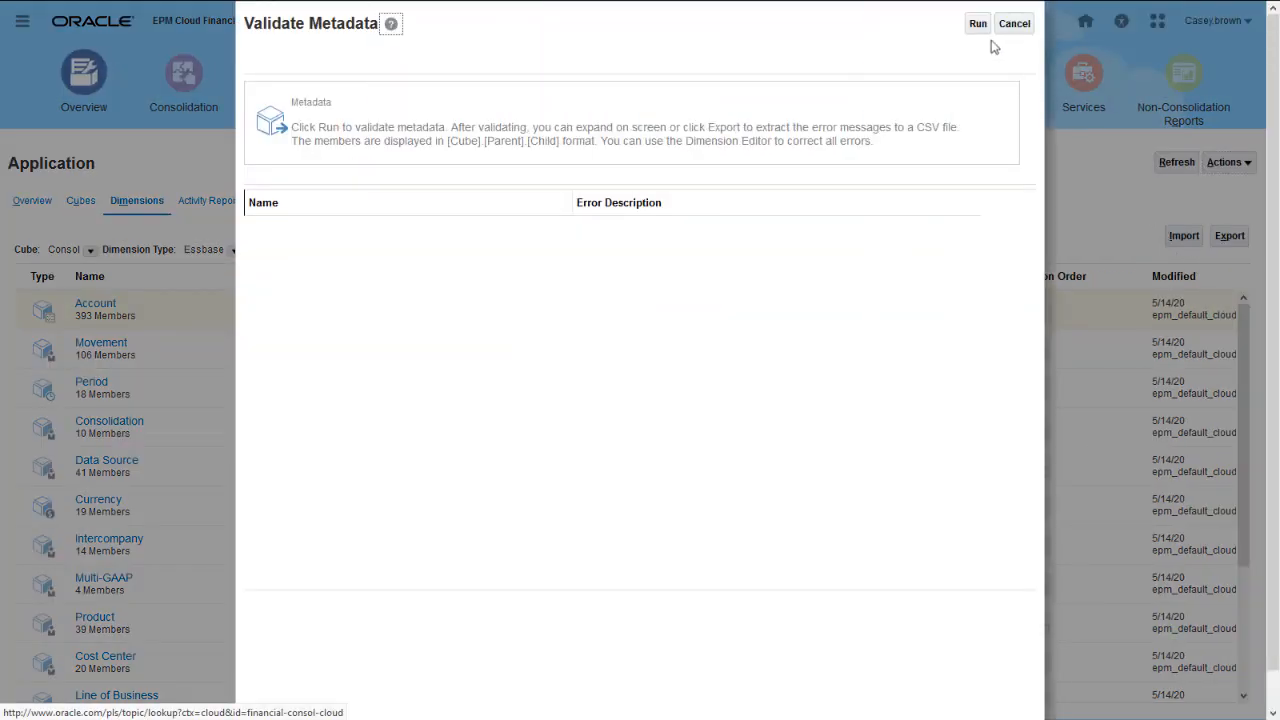
click(978, 24)
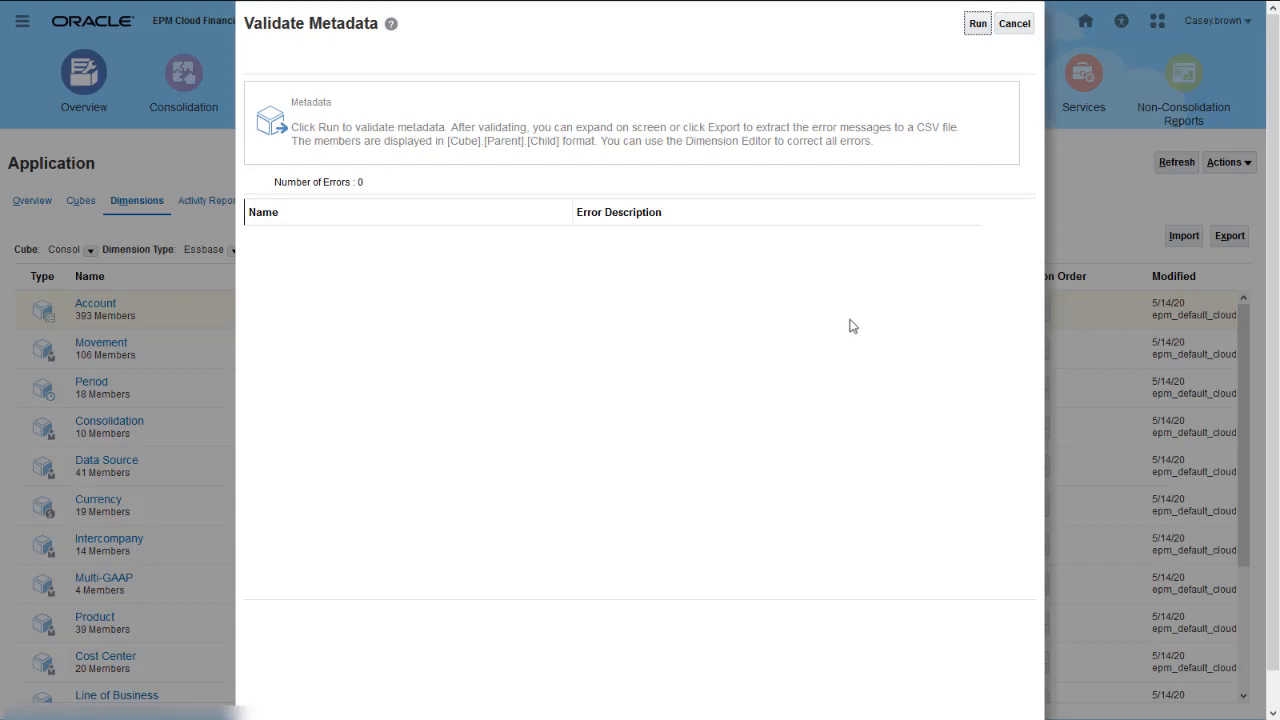
click(1014, 24)
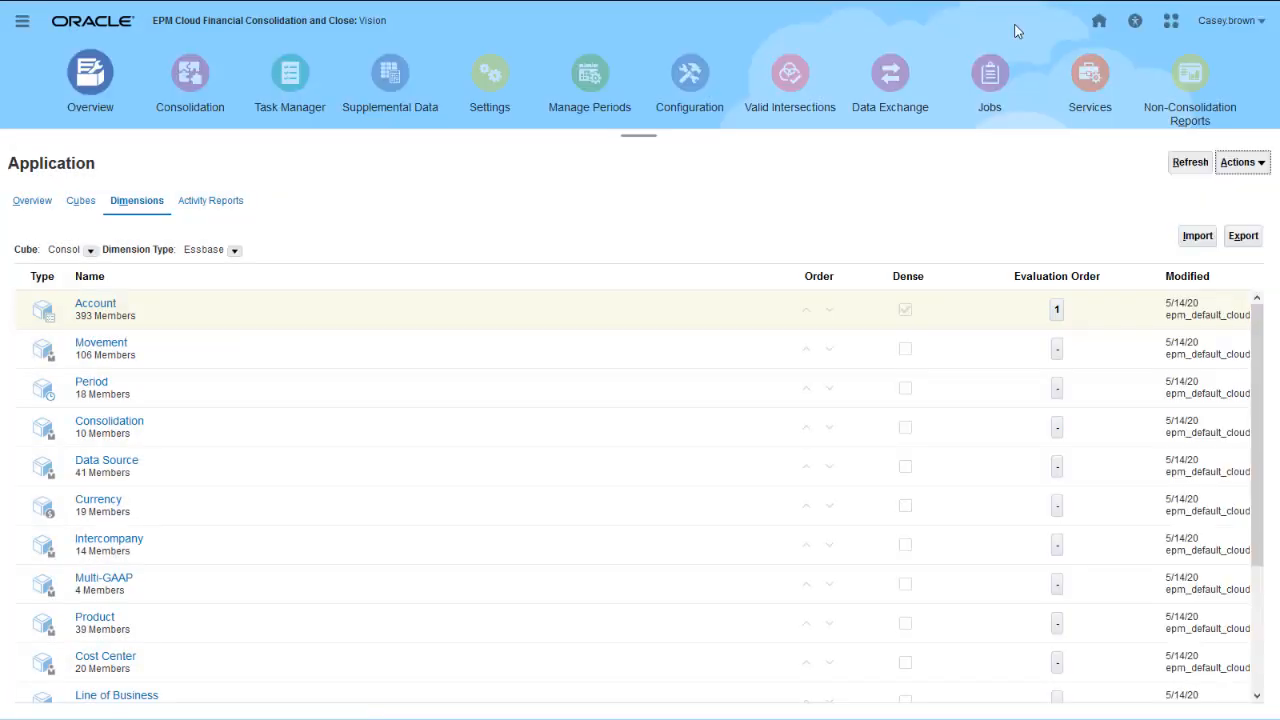
- Refresh the database with the application enabled for all users before and after the refresh, and close the refresh dialogs
click(1254, 165)
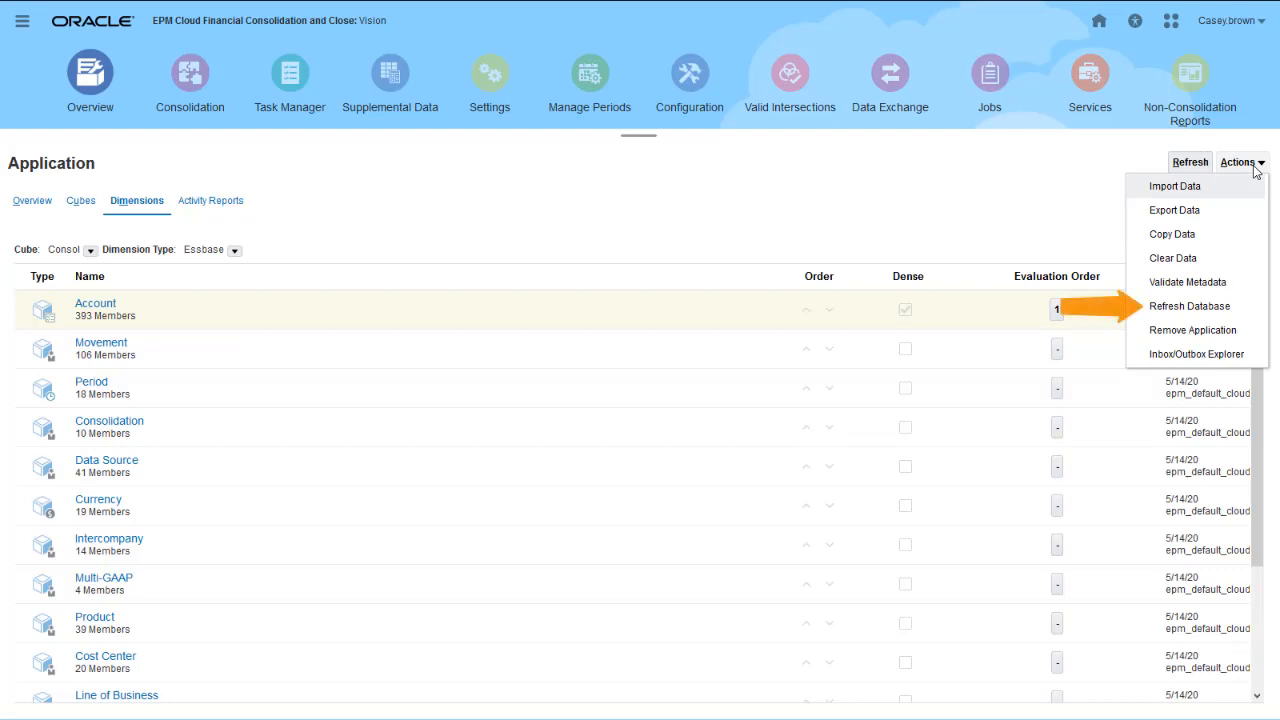
click(1211, 308)
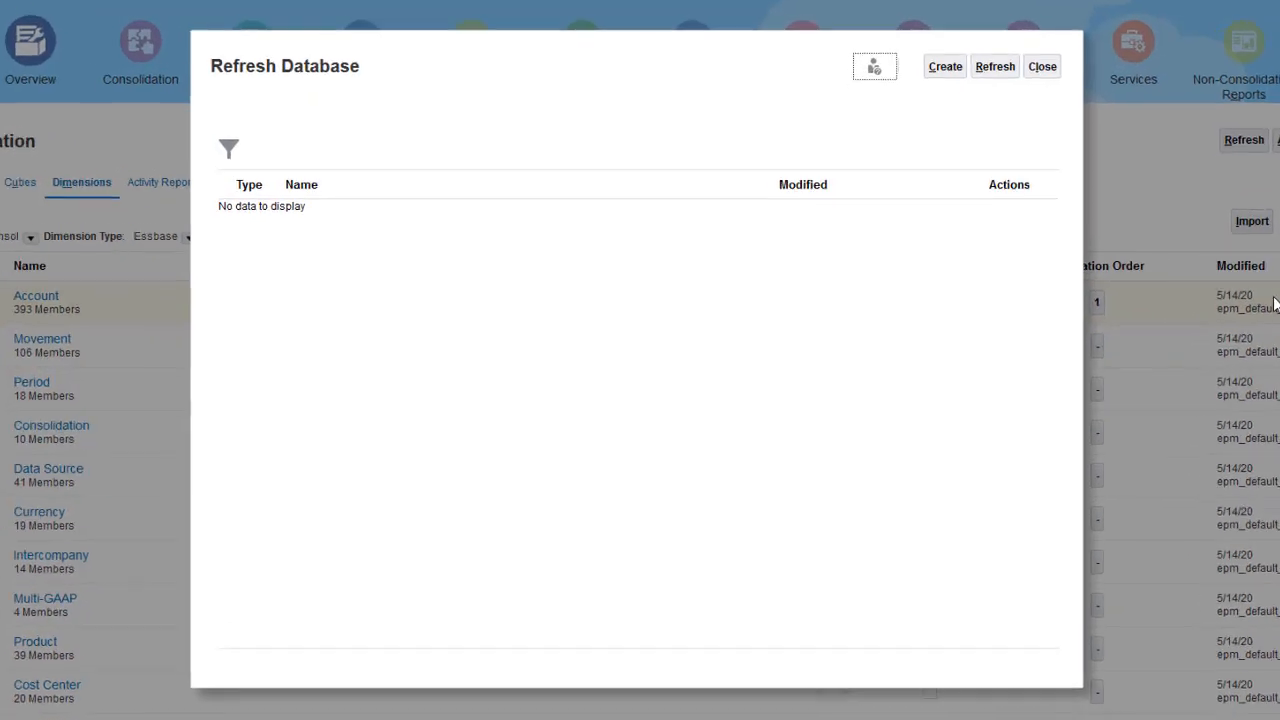
click(946, 63)
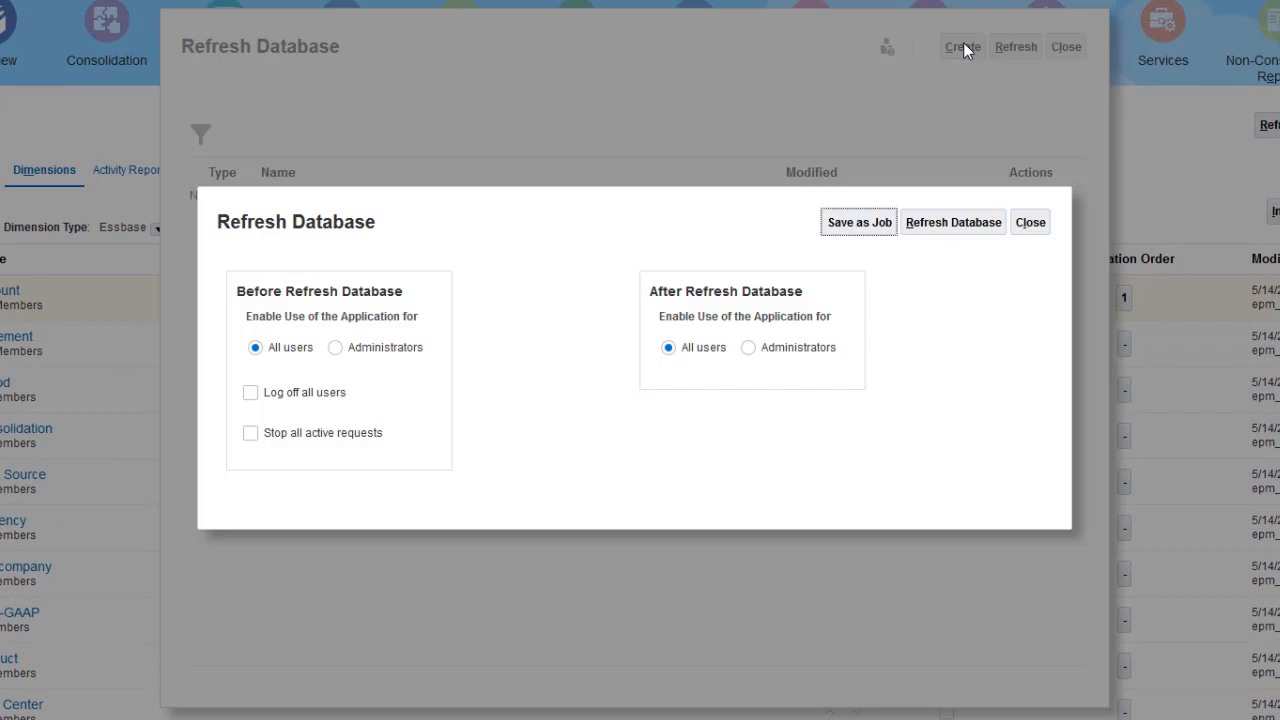
click(968, 222)
click(700, 414)
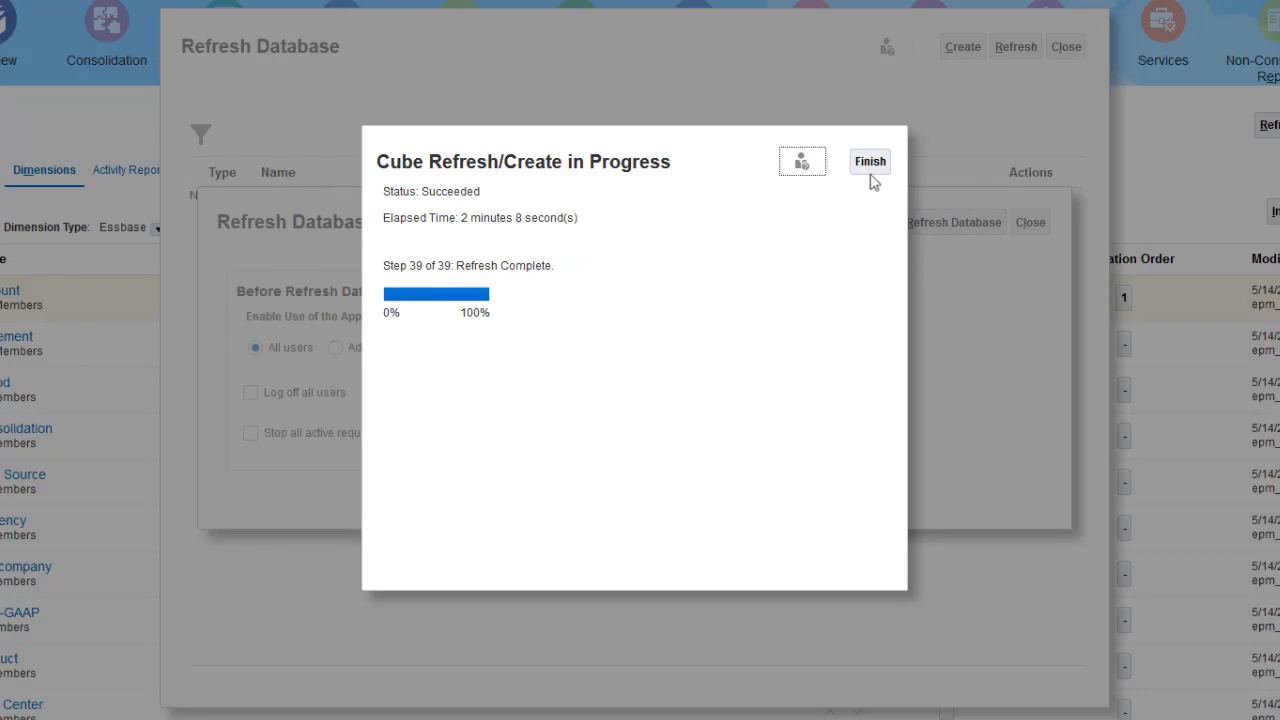
click(884, 162)
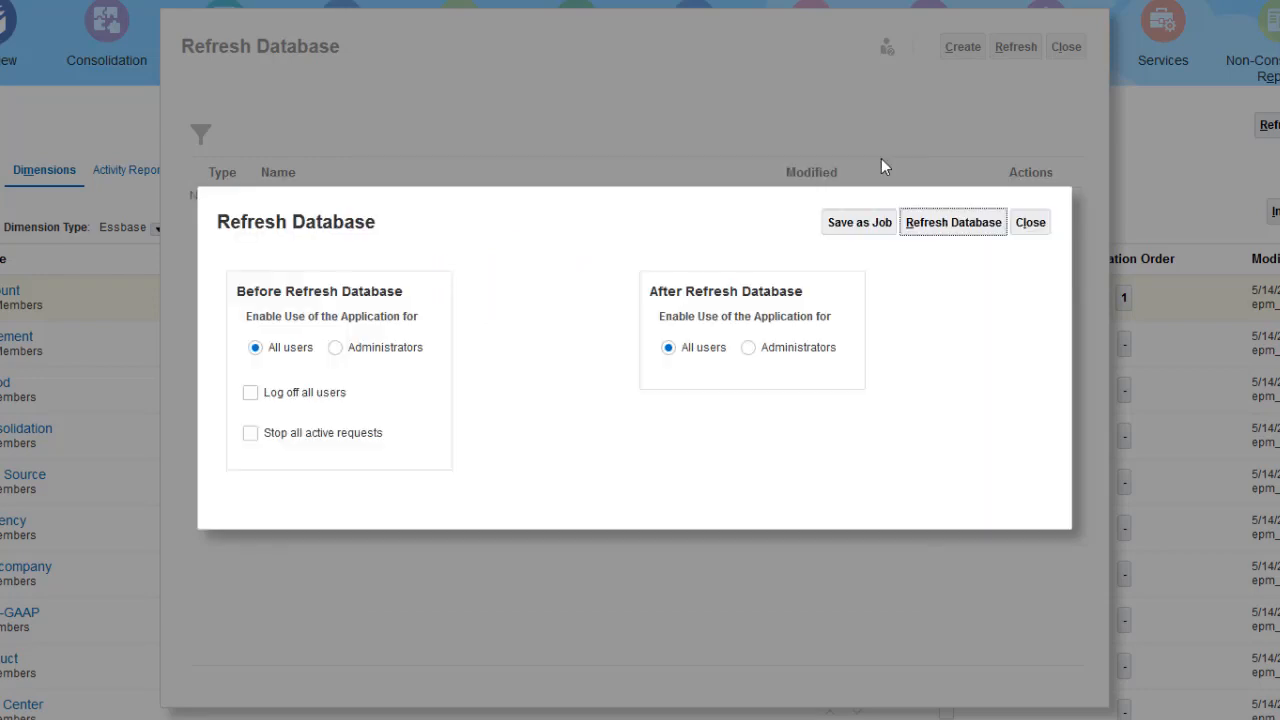
click(1032, 222)
click(1073, 49)
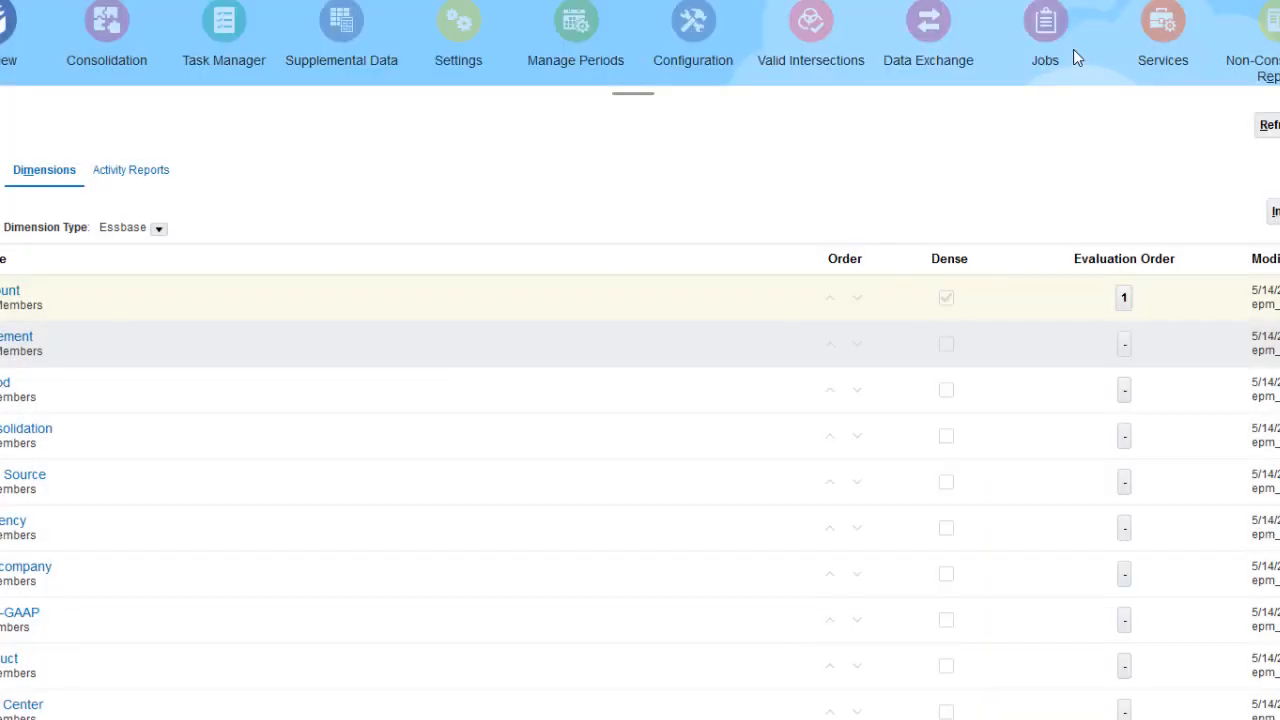